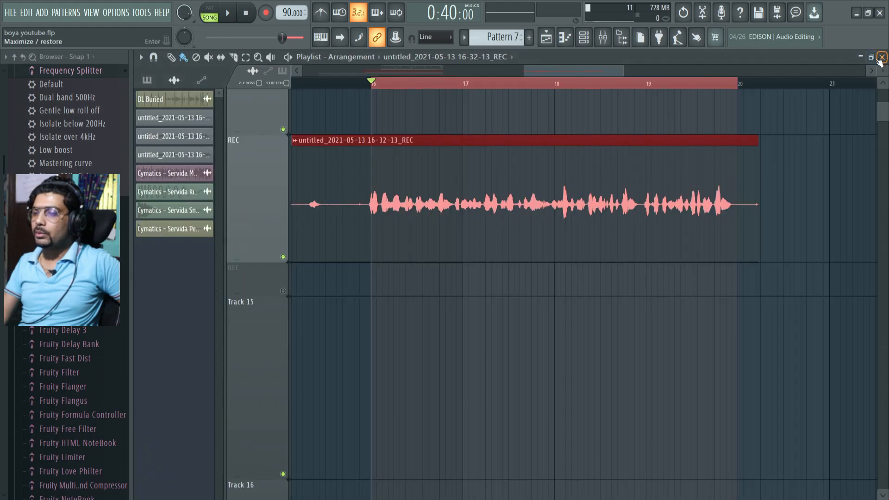
- Check the REC vocal clip's channel settings, then play the recording briefly from bar 16
{"action": "double_click", "coordinate": [429, 163]}
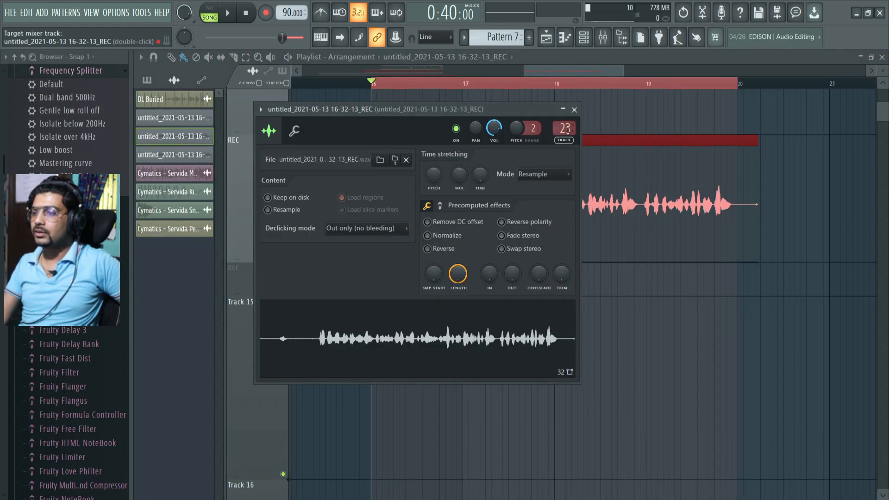
{"action": "left_click", "coordinate": [574, 109]}
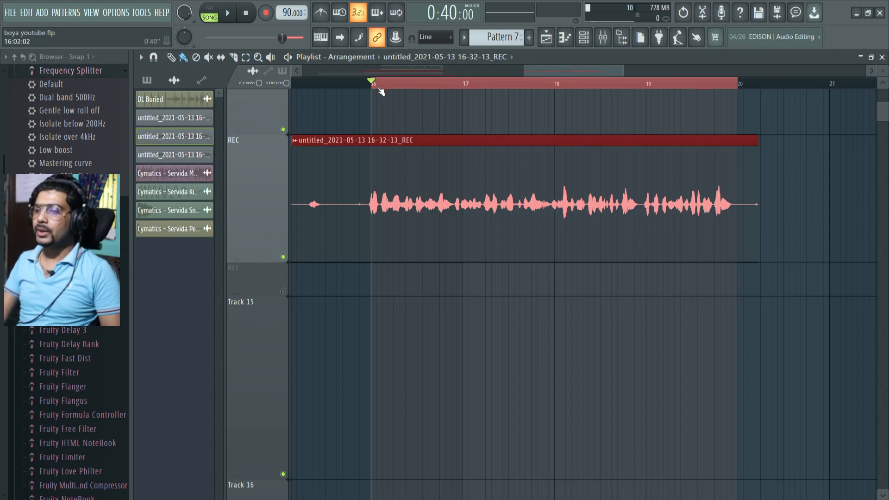
{"action": "key", "text": "space"}
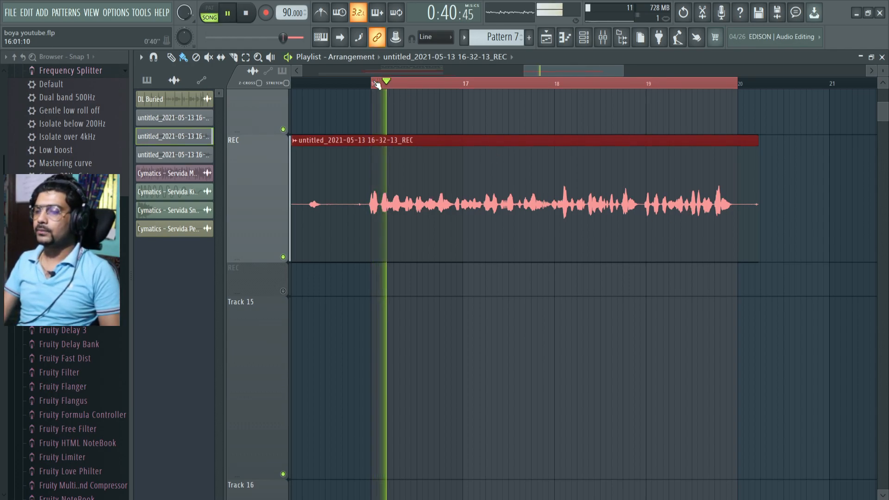
{"action": "key", "text": "space"}
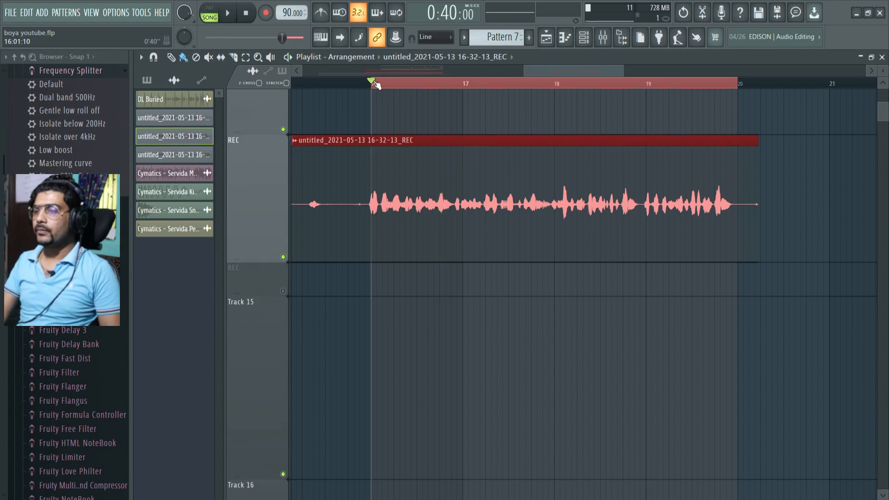
- Limit playback to the quiet stretch just before bar 16 and listen to the vocal recording's background noise
{"action": "mouse_move", "coordinate": [375, 84]}
{"action": "left_mouse_down"}
{"action": "mouse_move", "coordinate": [322, 86]}
{"action": "mouse_move", "coordinate": [657, 93]}
{"action": "mouse_move", "coordinate": [698, 84]}
{"action": "mouse_move", "coordinate": [354, 131]}
{"action": "left_mouse_up"}
{"action": "key", "text": "space"}
{"action": "scroll", "coordinate": [337, 86], "scroll_direction": "up", "scroll_amount": 3}
{"action": "scroll", "coordinate": [336, 86], "scroll_direction": "up", "scroll_amount": 2}
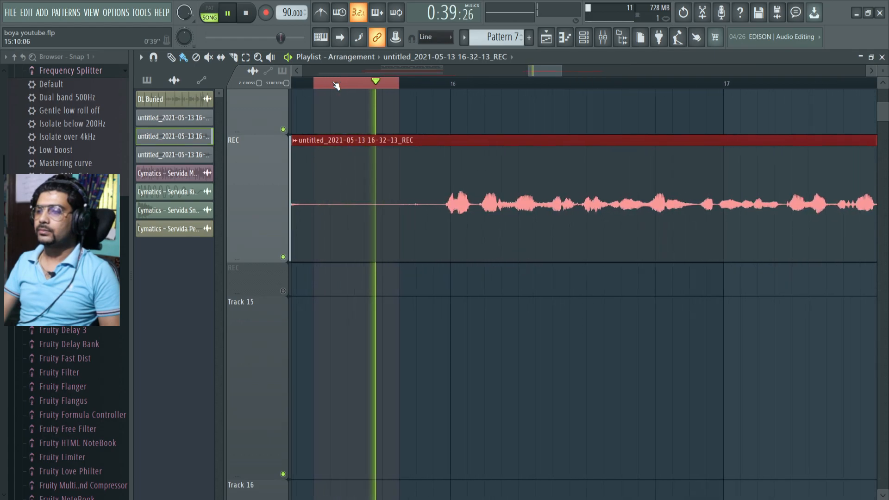
{"action": "key", "text": "space"}
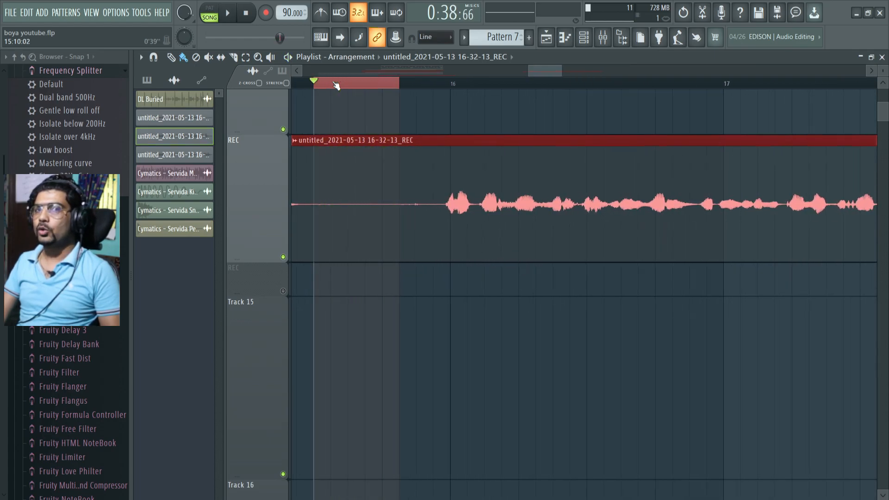
{"action": "key", "text": "space"}
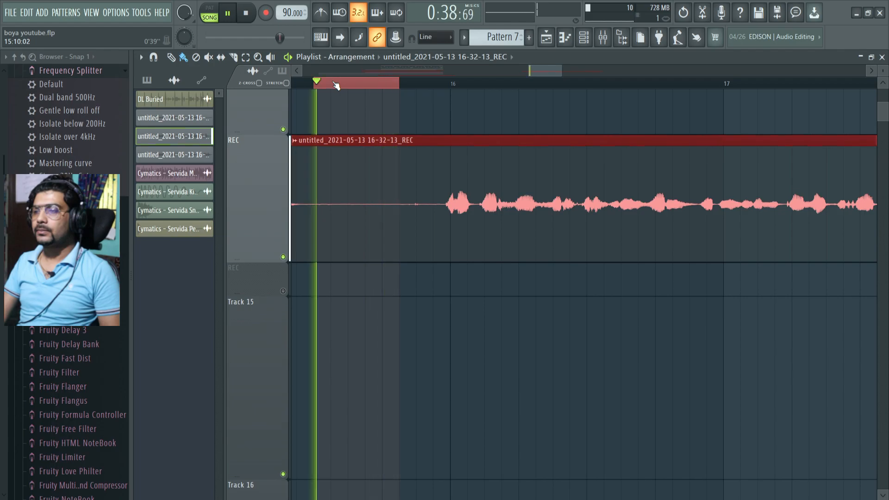
{"action": "key", "text": "space"}
- Move the playback range to the opening vocal phrase starting at bar 16 and audition it
{"action": "left_click_drag", "start_coordinate": [399, 85], "coordinate": [545, 95]}
{"action": "left_click_drag", "start_coordinate": [356, 84], "coordinate": [448, 98]}
{"action": "key", "text": "space"}
{"action": "key", "text": "space"}
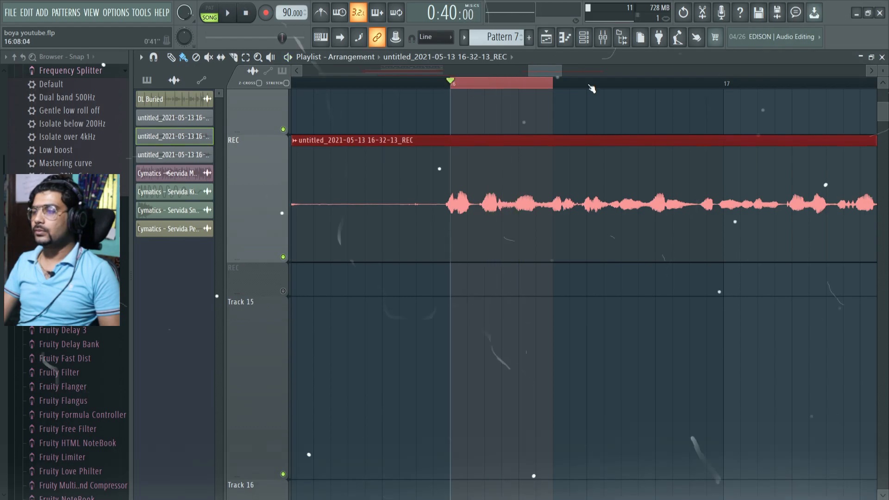
- Open Fruity parametric EQ 2 on the vocal's mixer track 23, maximize it and load the 20Hz + 18kHz cut preset
{"action": "left_click", "coordinate": [602, 37]}
{"action": "left_click", "coordinate": [770, 95]}
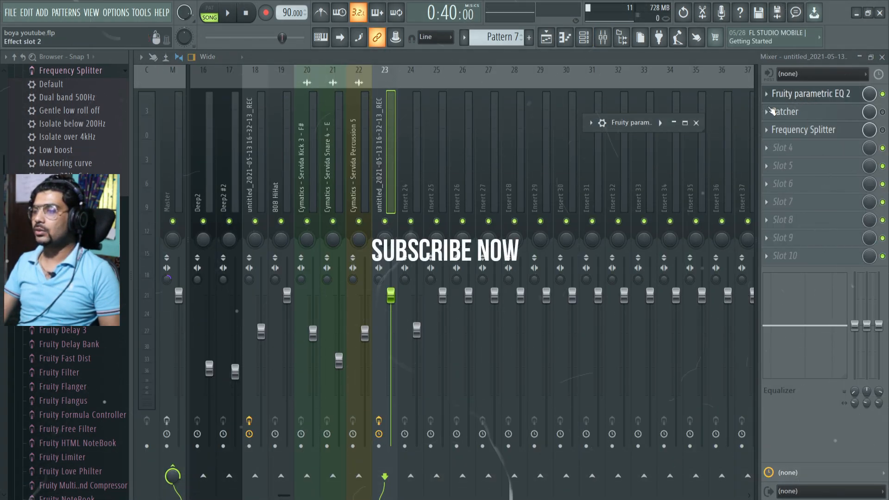
{"action": "double_click", "coordinate": [640, 123]}
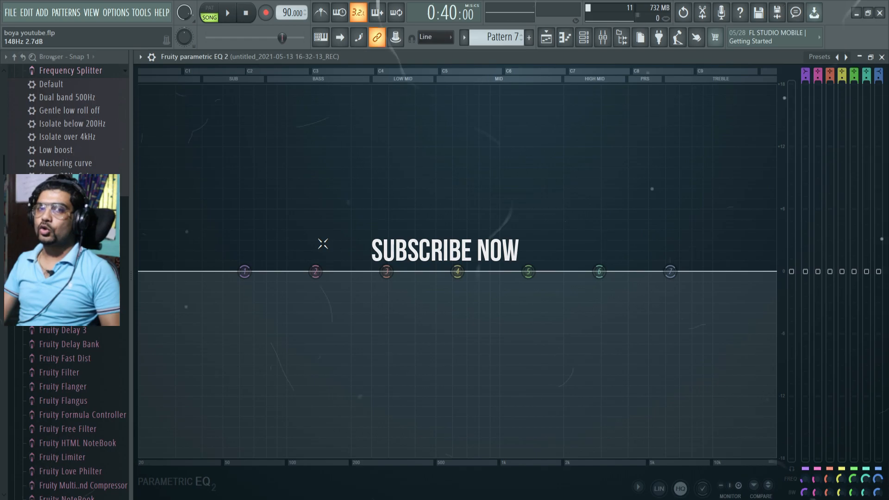
{"action": "left_click", "coordinate": [846, 56]}
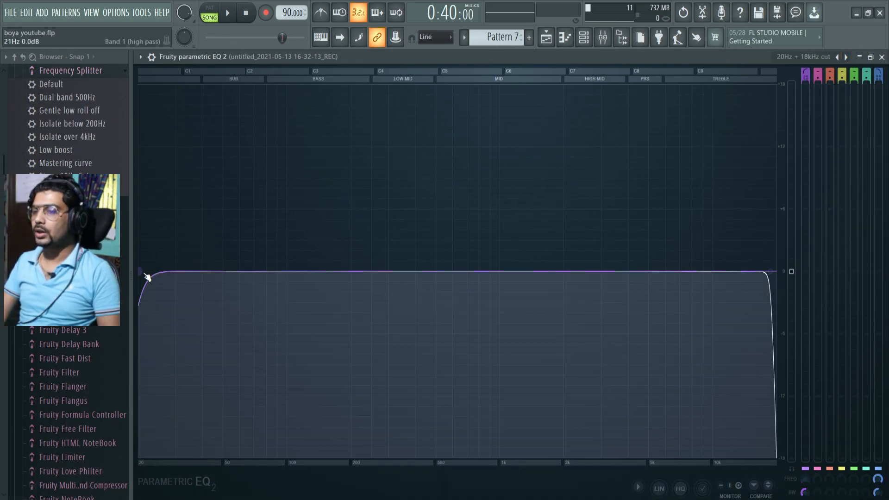
- Lower the low-pass band to about 175 Hz with a slightly raised high-pass, and audition only the vocal's low end
{"action": "left_click_drag", "start_coordinate": [141, 270], "coordinate": [156, 270]}
{"action": "left_click_drag", "start_coordinate": [769, 271], "coordinate": [338, 270]}
{"action": "key", "text": "space"}
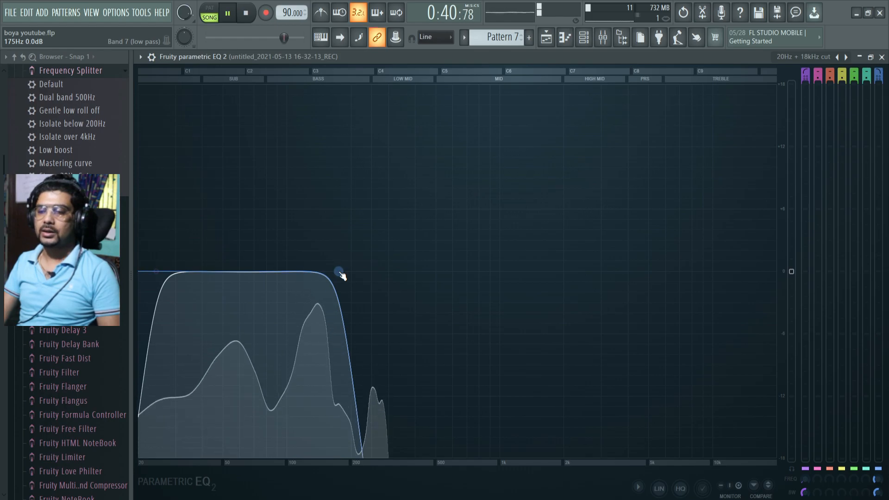
{"action": "key", "text": "space"}
- Set the low-pass band to about 2.6 kHz and the high-pass to about 188 Hz, and audition the vocal's mids
{"action": "left_click_drag", "start_coordinate": [340, 274], "coordinate": [590, 271]}
{"action": "left_click_drag", "start_coordinate": [164, 272], "coordinate": [345, 273]}
{"action": "key", "text": "space"}
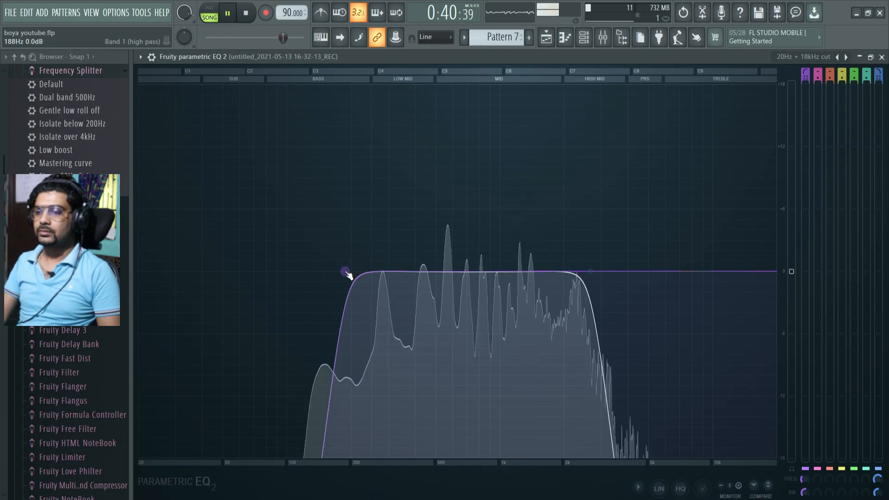
{"action": "key", "text": "space"}
- Set the low-pass band to 20000 Hz and the high-pass to about 1890 Hz, and audition the vocal's highs
{"action": "left_click_drag", "start_coordinate": [589, 271], "coordinate": [772, 271]}
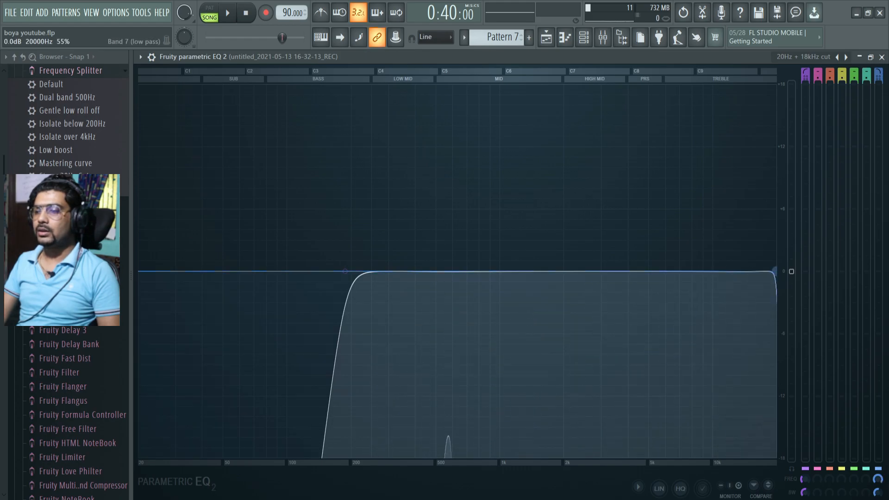
{"action": "left_click_drag", "start_coordinate": [353, 280], "coordinate": [561, 274]}
{"action": "key", "text": "space"}
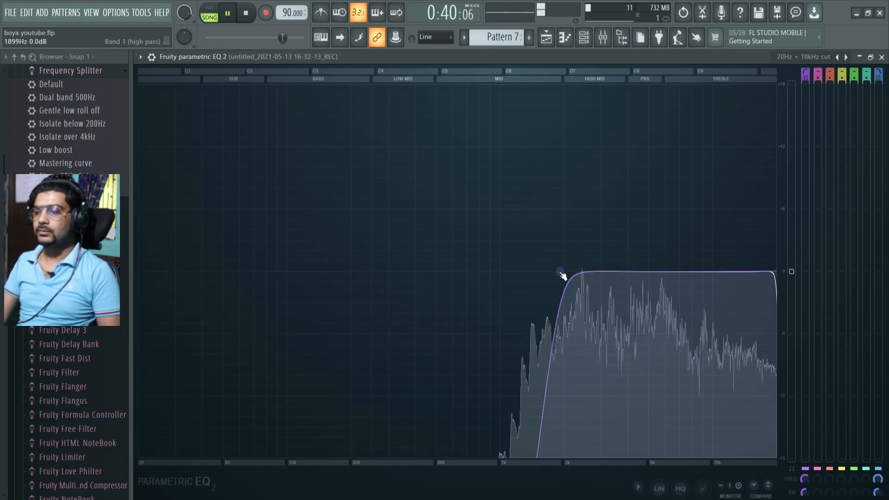
{"action": "key", "text": "space"}
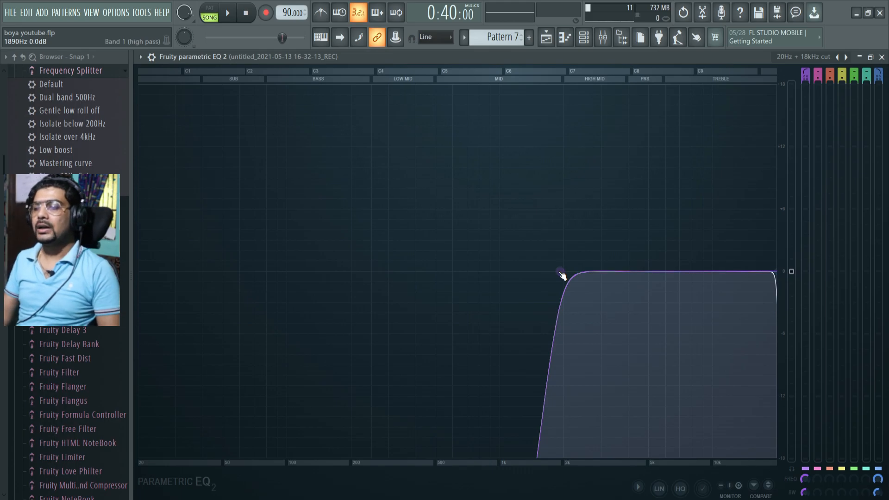
- Reset the high-pass band, browse through the EQ presets and load the Peaking only preset
{"action": "right_click", "coordinate": [562, 275]}
{"action": "left_click", "coordinate": [574, 285]}
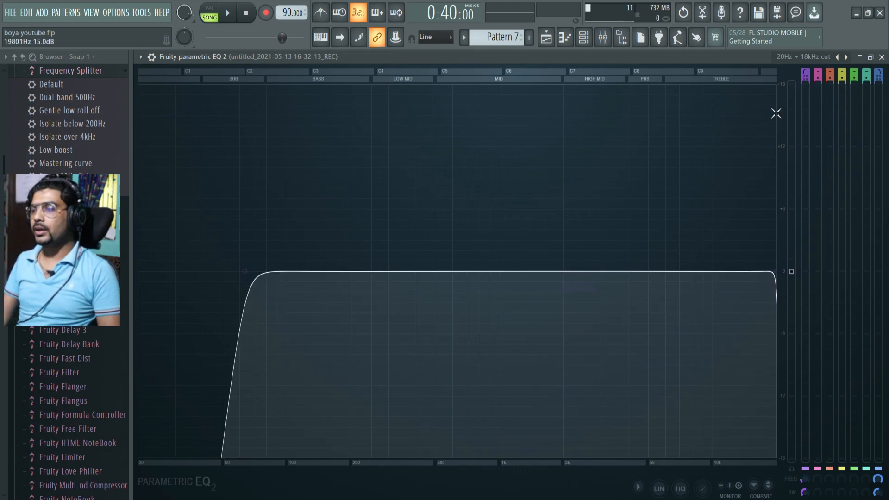
{"action": "left_click", "coordinate": [845, 58]}
{"action": "left_click", "coordinate": [846, 58]}
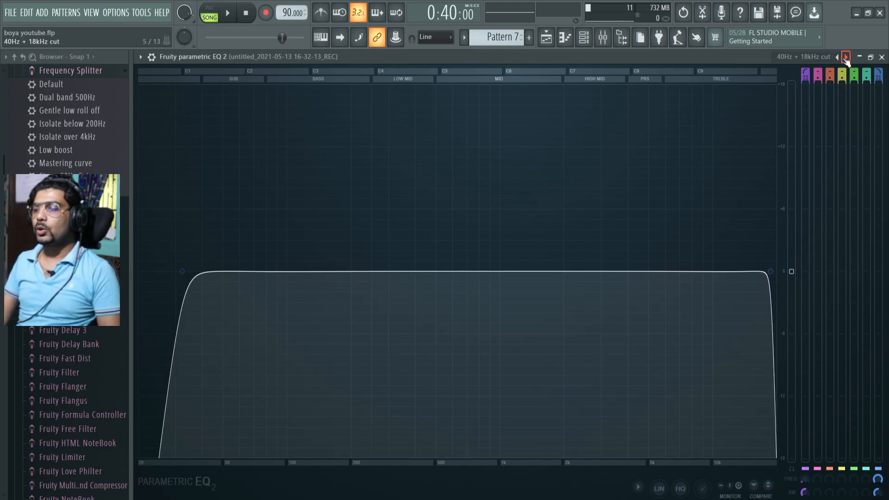
{"action": "left_click", "coordinate": [846, 57]}
{"action": "left_click", "coordinate": [845, 58]}
{"action": "left_click", "coordinate": [844, 57]}
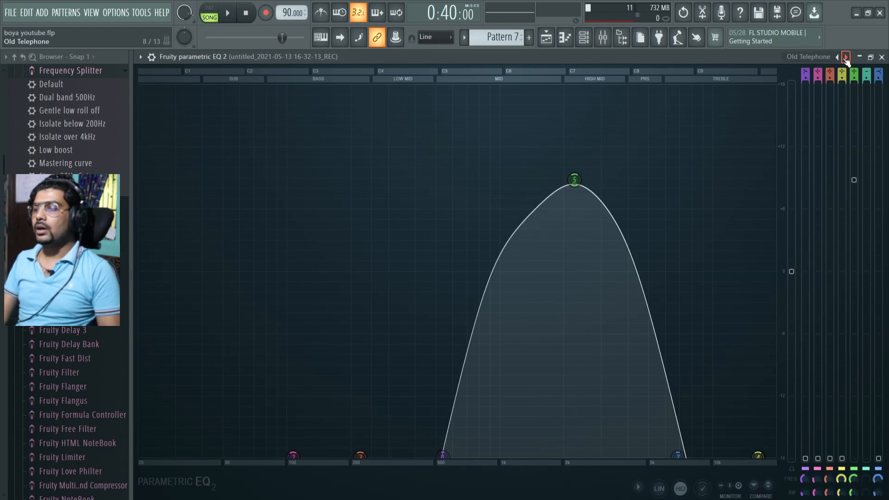
{"action": "left_click", "coordinate": [844, 57]}
{"action": "left_click", "coordinate": [844, 57]}
{"action": "left_click", "coordinate": [832, 57]}
{"action": "left_click", "coordinate": [836, 57]}
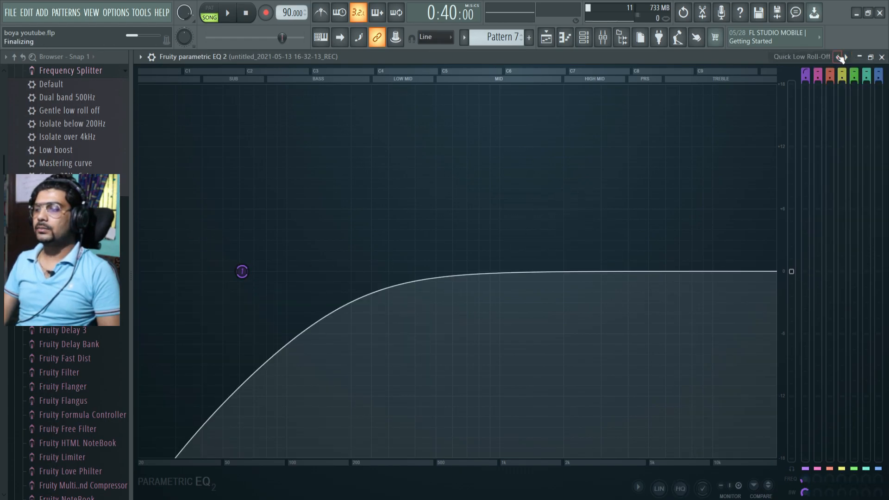
{"action": "left_click", "coordinate": [836, 56]}
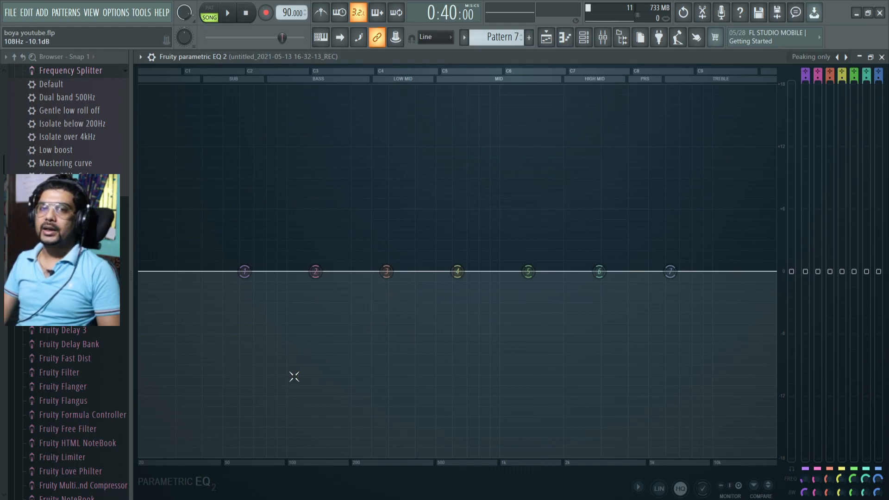
- Cut peaking bands 1, 3, 4, 5, 6 and 7 by about 12, 4, 6, 7, 2 and 2 dB respectively
{"action": "left_click_drag", "start_coordinate": [382, 279], "coordinate": [351, 323]}
{"action": "left_click_drag", "start_coordinate": [244, 271], "coordinate": [229, 400]}
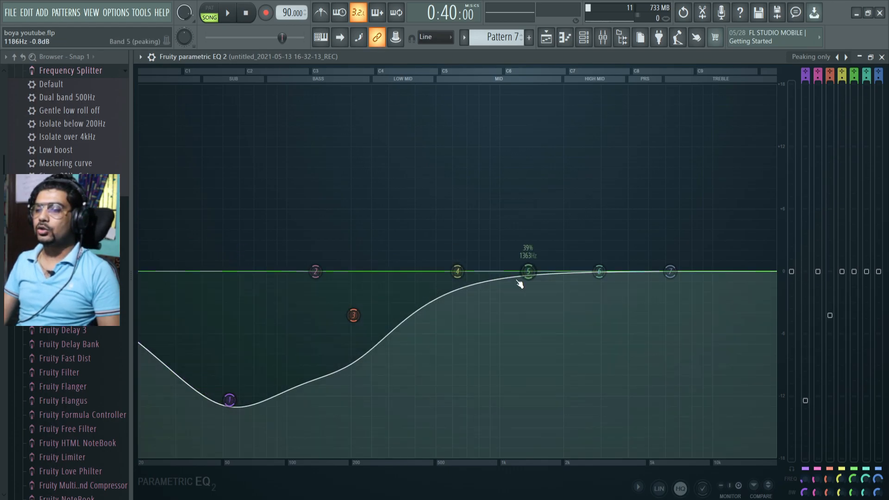
{"action": "left_click_drag", "start_coordinate": [526, 279], "coordinate": [521, 355]}
{"action": "left_click_drag", "start_coordinate": [457, 271], "coordinate": [452, 337]}
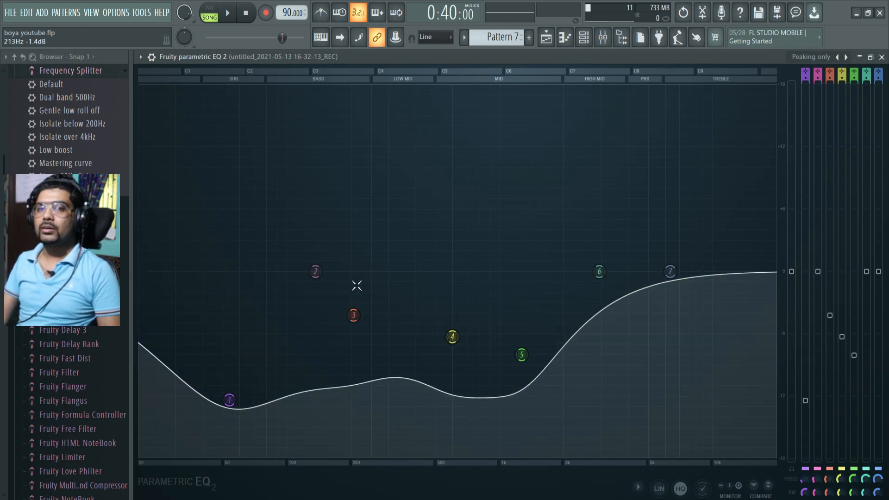
{"action": "mouse_move", "coordinate": [520, 354]}
{"action": "left_mouse_down"}
{"action": "mouse_move", "coordinate": [532, 327]}
{"action": "mouse_move", "coordinate": [532, 340]}
{"action": "left_mouse_up"}
{"action": "left_click_drag", "start_coordinate": [599, 272], "coordinate": [595, 293]}
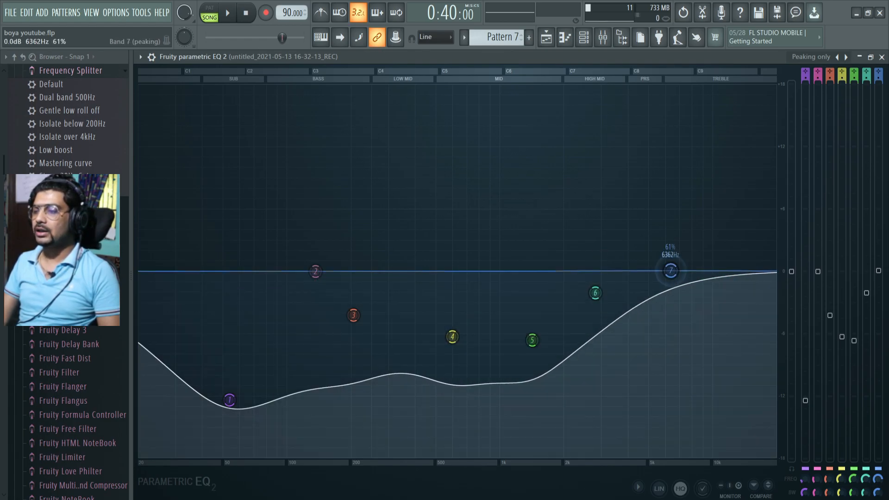
{"action": "left_click_drag", "start_coordinate": [670, 271], "coordinate": [673, 288]}
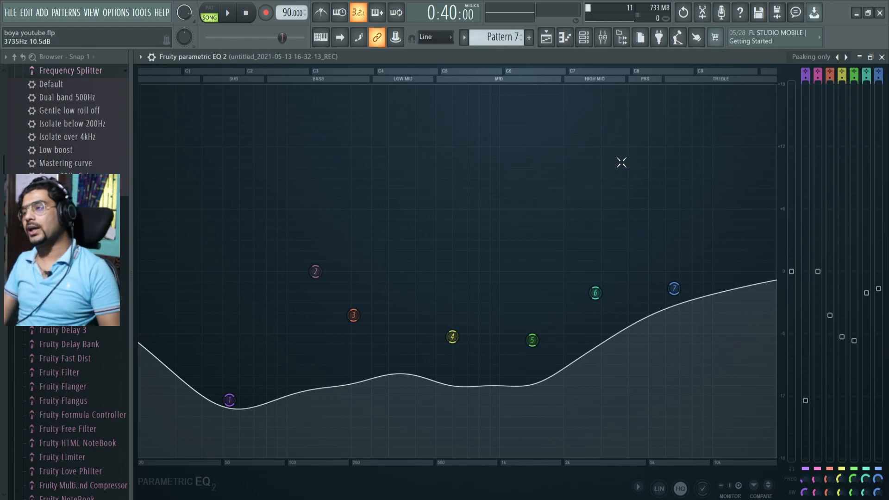
- Discard the band cuts by switching presets, and cycle through to load the 20Hz + 18kHz cut preset again
{"action": "left_click", "coordinate": [834, 56]}
{"action": "left_click", "coordinate": [845, 57]}
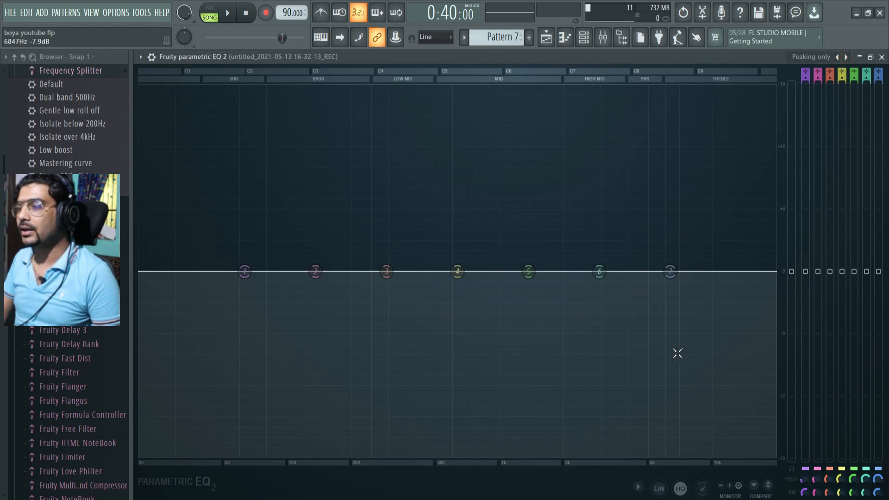
{"action": "left_click", "coordinate": [845, 56]}
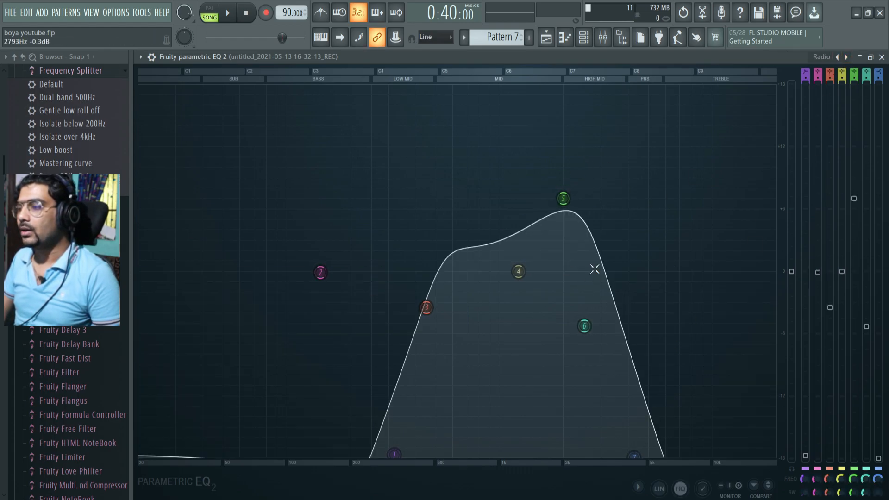
{"action": "left_click", "coordinate": [846, 57]}
{"action": "left_click", "coordinate": [846, 57]}
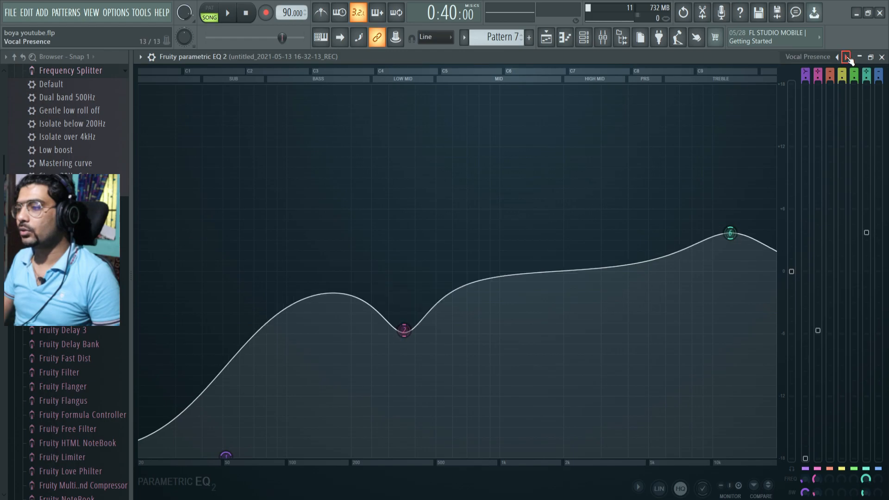
{"action": "left_click", "coordinate": [846, 57]}
{"action": "left_click", "coordinate": [845, 57]}
{"action": "left_click", "coordinate": [846, 57]}
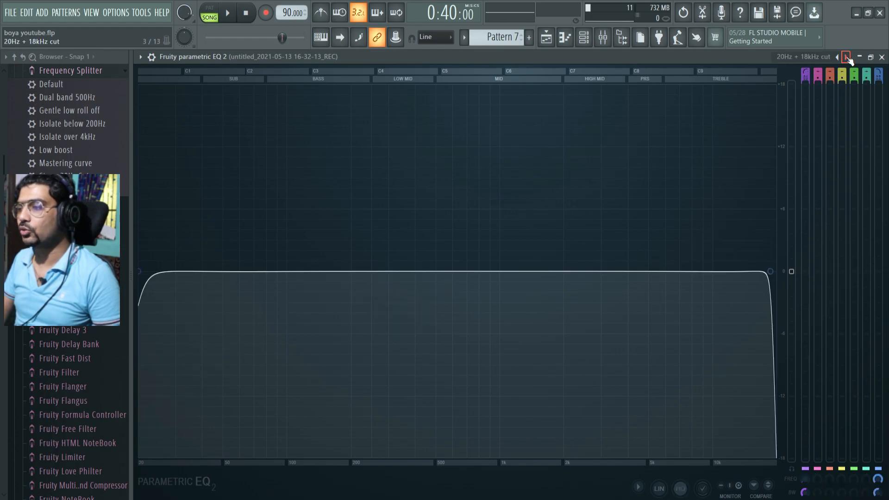
- Raise the high-pass band to isolate the air frequencies, settle it at about 10376 Hz and audition the vocal
{"action": "left_click_drag", "start_coordinate": [159, 282], "coordinate": [760, 271]}
{"action": "key", "text": "space"}
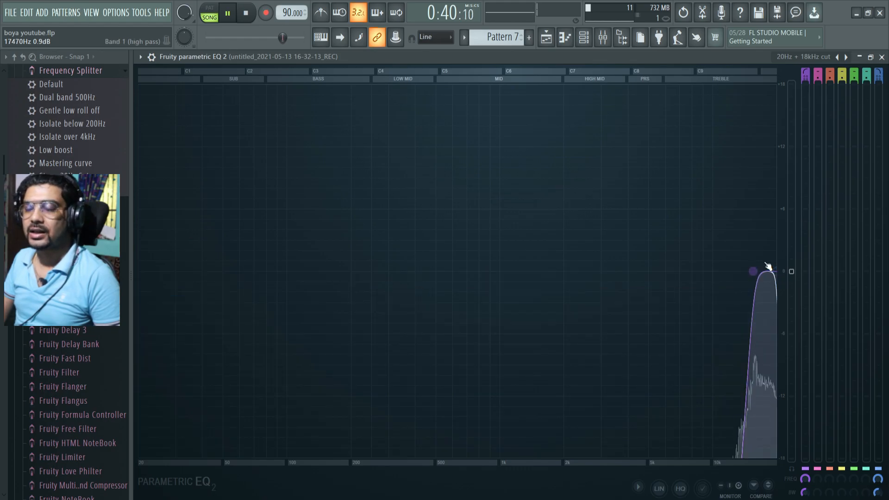
{"action": "left_click_drag", "start_coordinate": [758, 273], "coordinate": [715, 271]}
{"action": "key", "text": "space"}
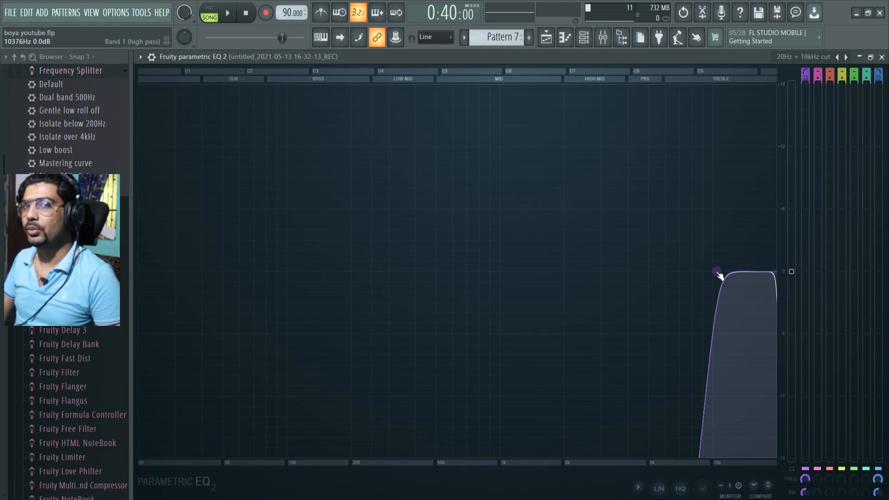
{"action": "key", "text": "space"}
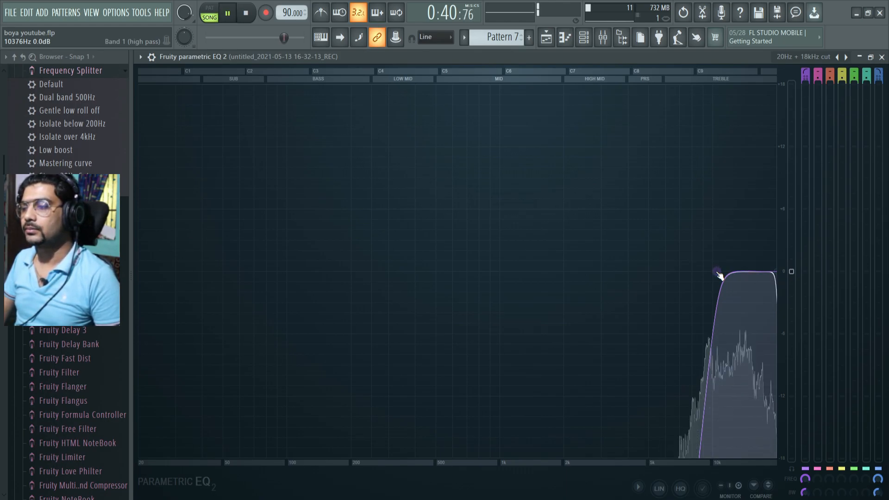
{"action": "key", "text": "space"}
- Raise the EQ's main level to about 13 dB and audition the isolated band above 10 kHz
{"action": "left_click_drag", "start_coordinate": [791, 271], "coordinate": [791, 133]}
{"action": "key", "text": "space"}
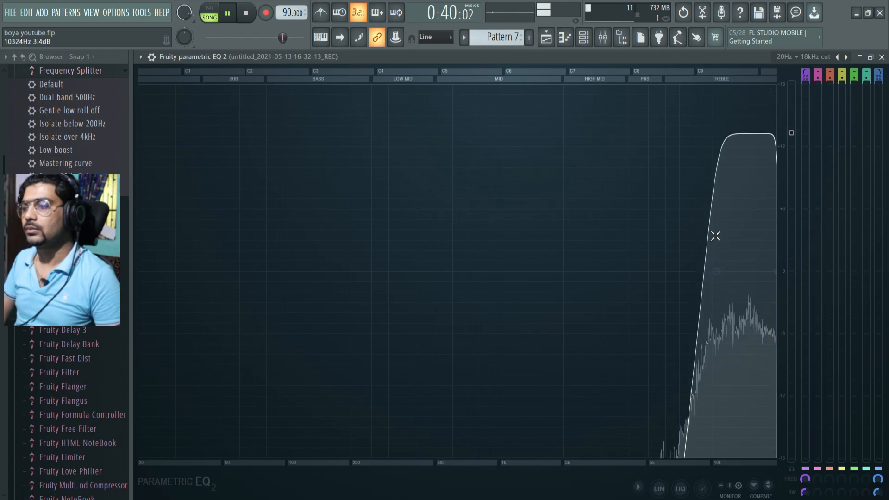
{"action": "mouse_move", "coordinate": [717, 271]}
{"action": "left_mouse_down"}
{"action": "mouse_move", "coordinate": [768, 271]}
{"action": "mouse_move", "coordinate": [716, 271]}
{"action": "left_mouse_up"}
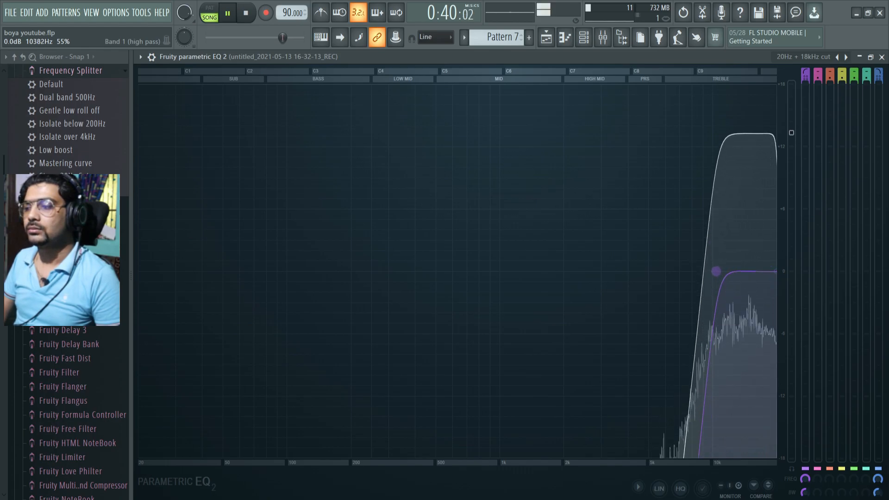
{"action": "key", "text": "space"}
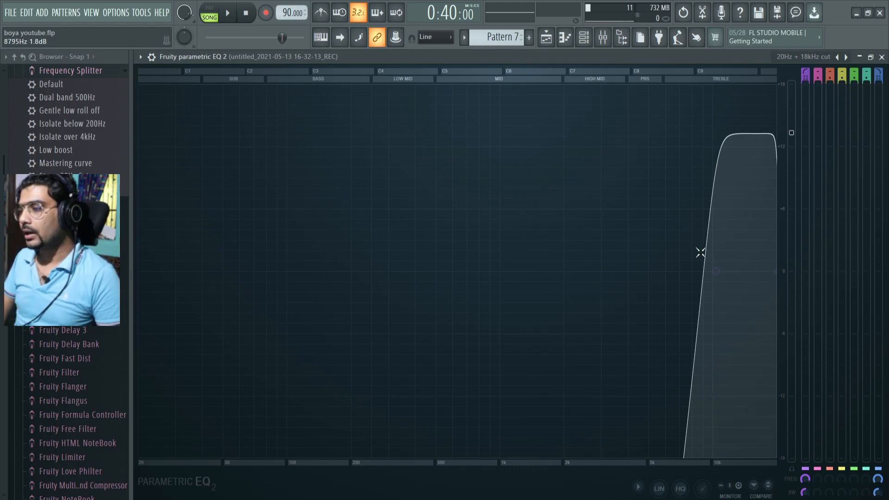
- Lower the high-pass band to about 5 kHz and reset the EQ's main level to 0 dB
{"action": "left_click_drag", "start_coordinate": [710, 272], "coordinate": [648, 271]}
{"action": "right_click", "coordinate": [792, 138]}
{"action": "left_click", "coordinate": [795, 143]}
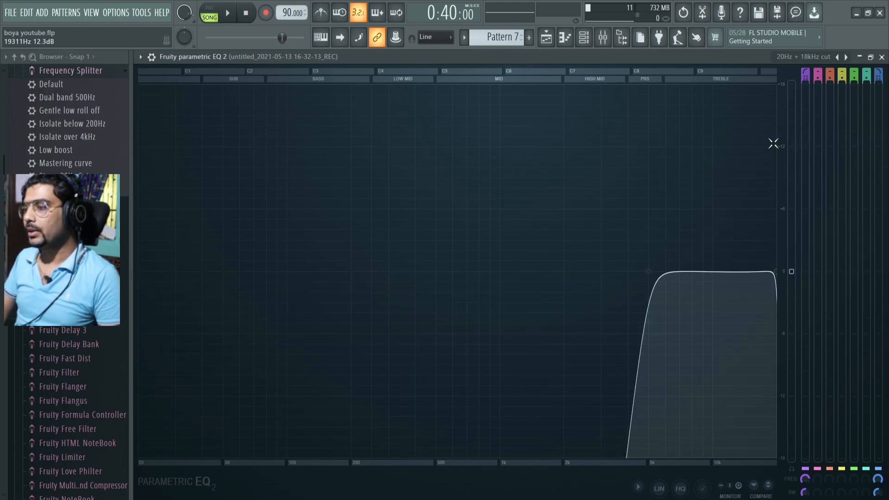
- Load the 3 bands preset, cut peaking band 2 at 640 Hz by 5.6 dB and audition the vocal
{"action": "left_click", "coordinate": [841, 57]}
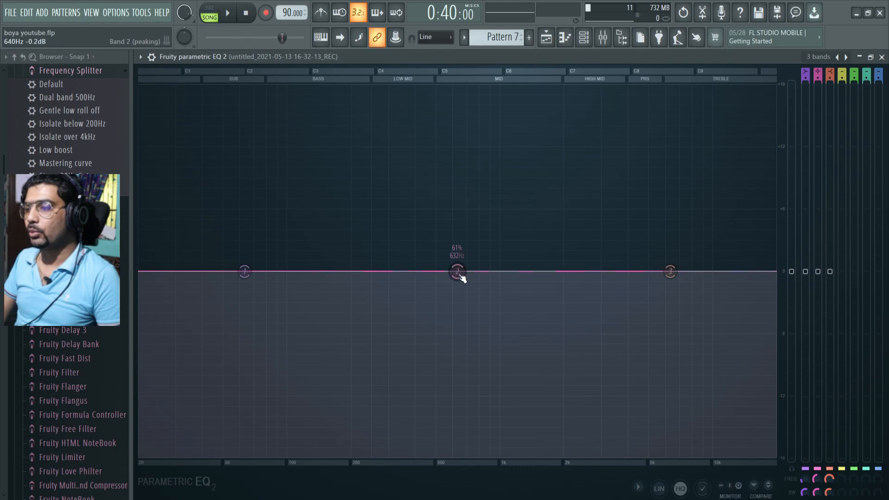
{"action": "left_click_drag", "start_coordinate": [456, 271], "coordinate": [461, 291]}
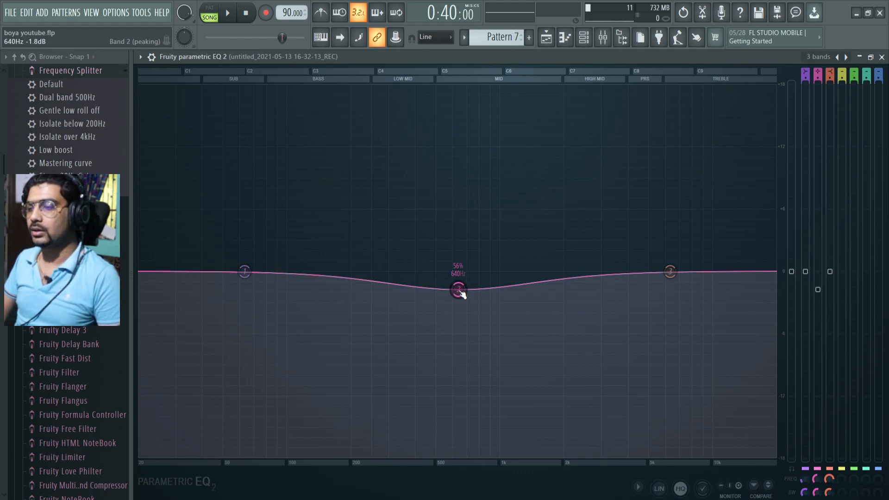
{"action": "key", "text": "space"}
{"action": "left_click_drag", "start_coordinate": [462, 293], "coordinate": [458, 329]}
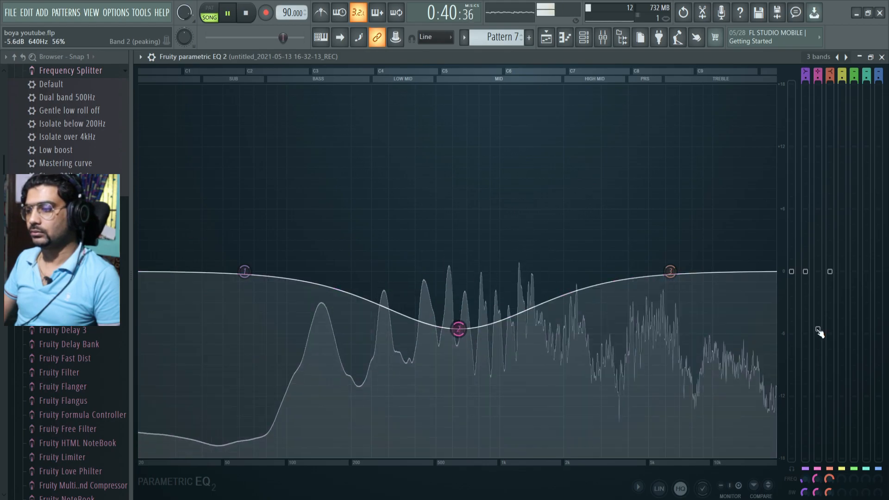
{"action": "key", "text": "space"}
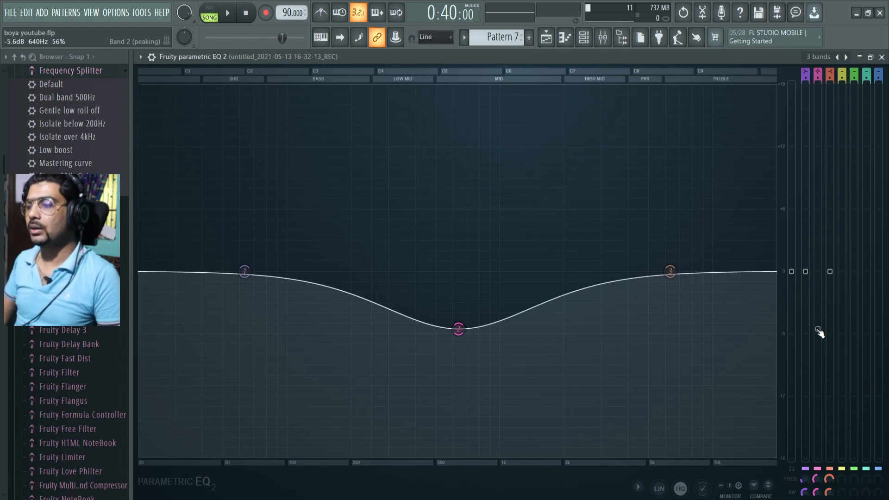
- Ease the band 2 cut to about 4 dB and audition the vocal
{"action": "left_click_drag", "start_coordinate": [817, 329], "coordinate": [817, 313]}
{"action": "key", "text": "space"}
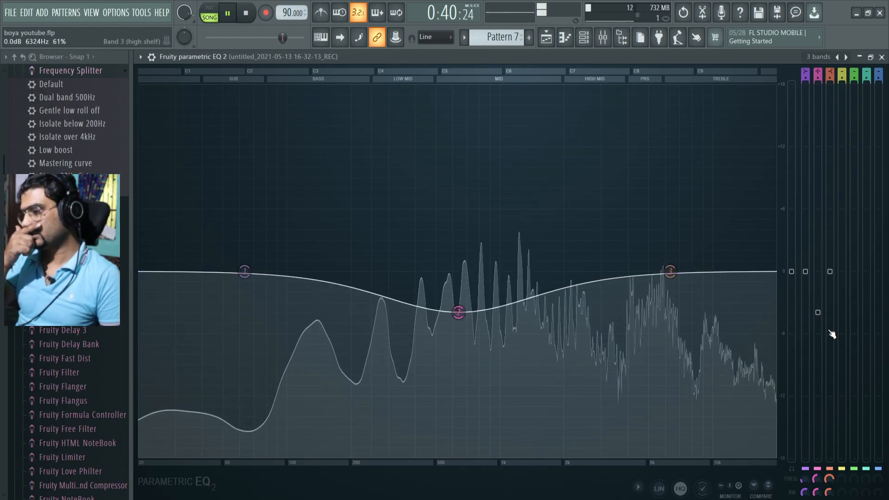
{"action": "key", "text": "space"}
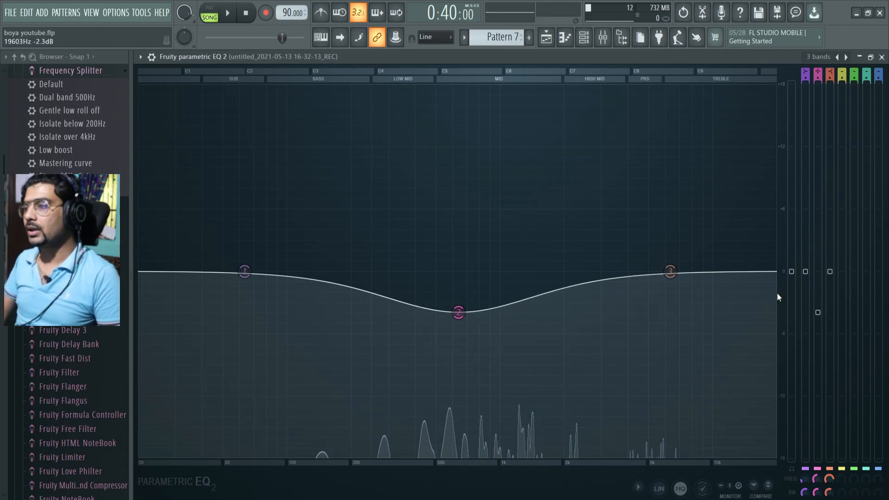
- Cycle through the EQ presets and load the Peaking only preset
{"action": "left_click", "coordinate": [845, 57]}
{"action": "left_click", "coordinate": [845, 57]}
{"action": "left_click", "coordinate": [845, 56]}
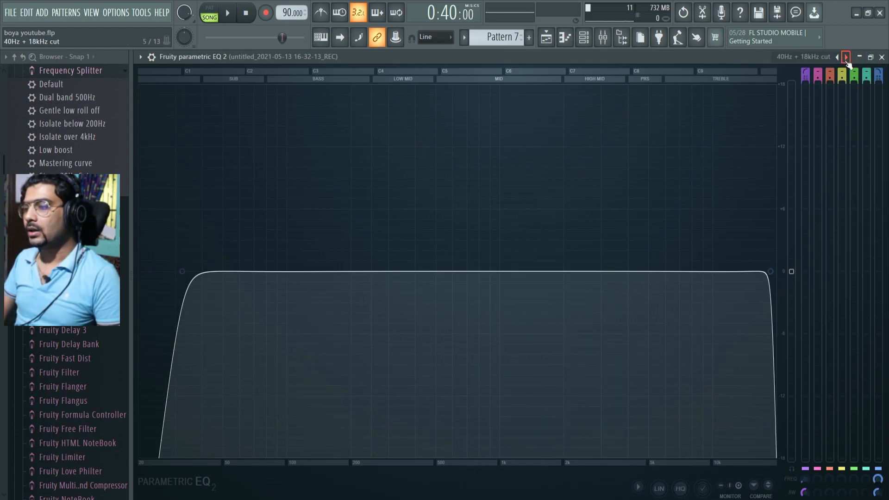
{"action": "left_click", "coordinate": [844, 57]}
{"action": "left_click", "coordinate": [845, 57]}
{"action": "left_click", "coordinate": [845, 57]}
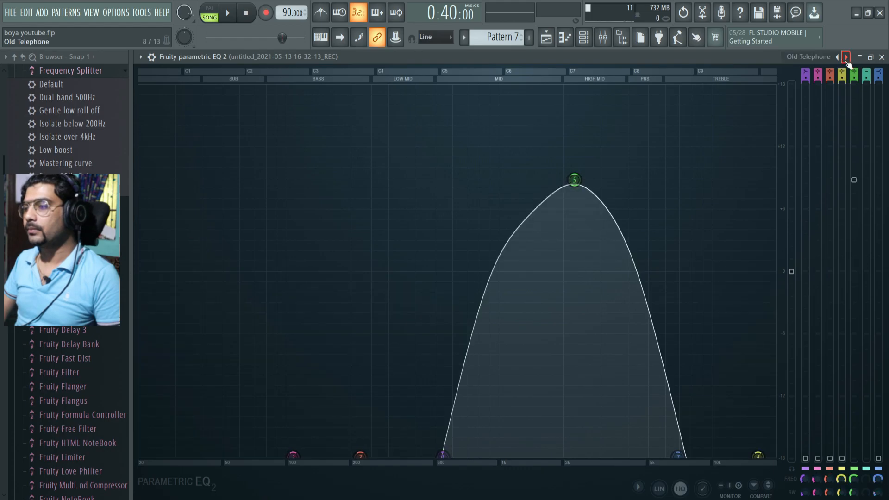
{"action": "left_click", "coordinate": [845, 57]}
{"action": "left_click", "coordinate": [845, 57]}
{"action": "left_click", "coordinate": [838, 57]}
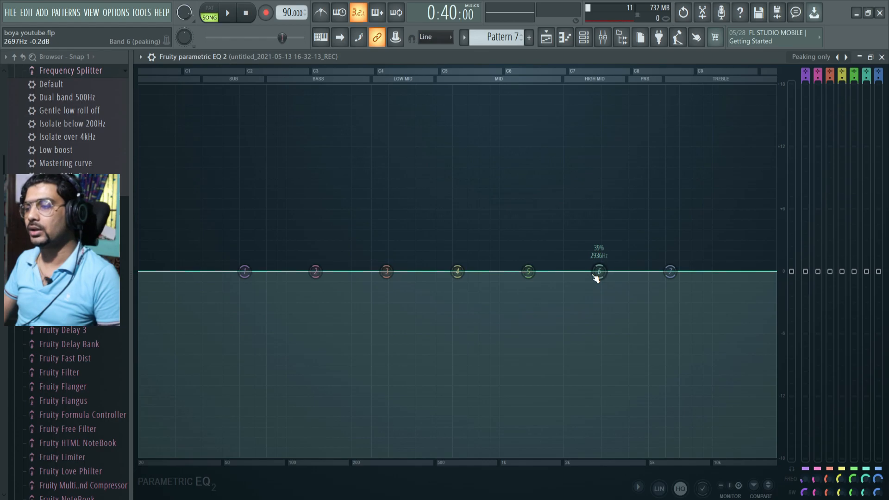
- Boost peaking band 6 near 3 kHz by about 3 dB, audition it, and raise the boost to about 4 dB
{"action": "mouse_move", "coordinate": [601, 276]}
{"action": "left_mouse_down"}
{"action": "mouse_move", "coordinate": [604, 215]}
{"action": "mouse_move", "coordinate": [603, 240]}
{"action": "left_mouse_up"}
{"action": "key", "text": "space"}
{"action": "key", "text": "space"}
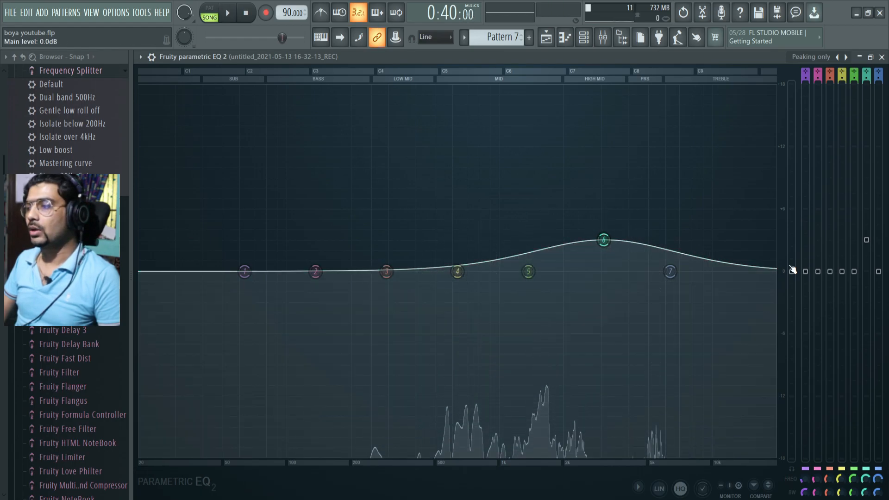
{"action": "key", "text": "space"}
{"action": "mouse_move", "coordinate": [867, 240]}
{"action": "left_mouse_down"}
{"action": "mouse_move", "coordinate": [866, 271]}
{"action": "mouse_move", "coordinate": [866, 230]}
{"action": "left_mouse_up"}
{"action": "key", "text": "space"}
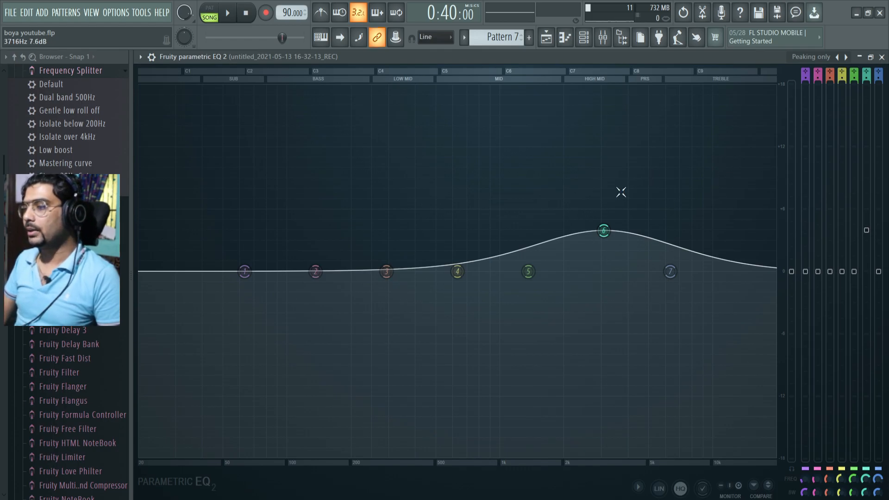
- Close the EQ, add a second Fruity Parametric EQ 2 in effect slot 4 and maximize its editor
{"action": "left_click", "coordinate": [881, 57]}
{"action": "left_click", "coordinate": [796, 148]}
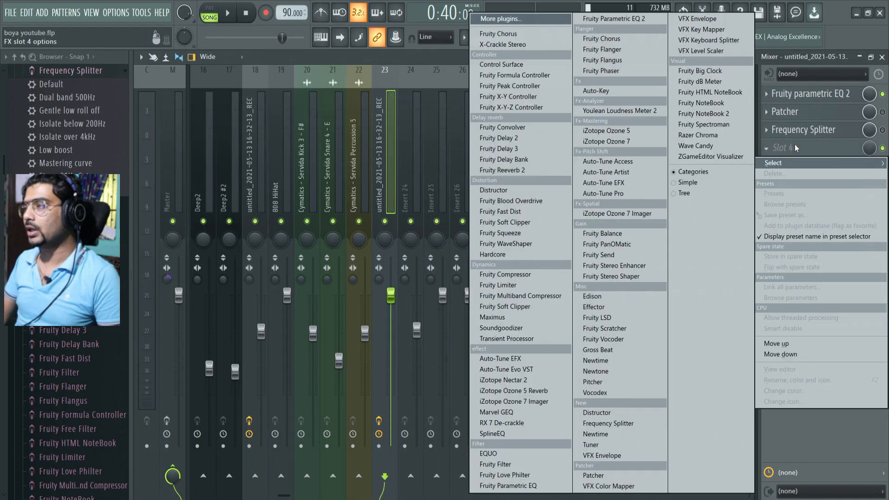
{"action": "left_click", "coordinate": [610, 18]}
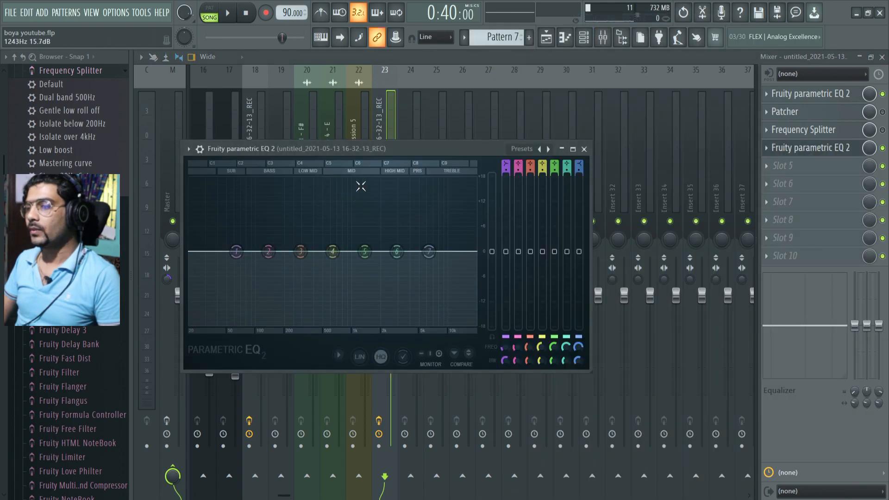
{"action": "double_click", "coordinate": [422, 148]}
- Move band 6 to 2005 Hz with a 9% bandwidth, boost it to 17.2 dB and audition the vocal
{"action": "left_click_drag", "start_coordinate": [597, 270], "coordinate": [562, 213]}
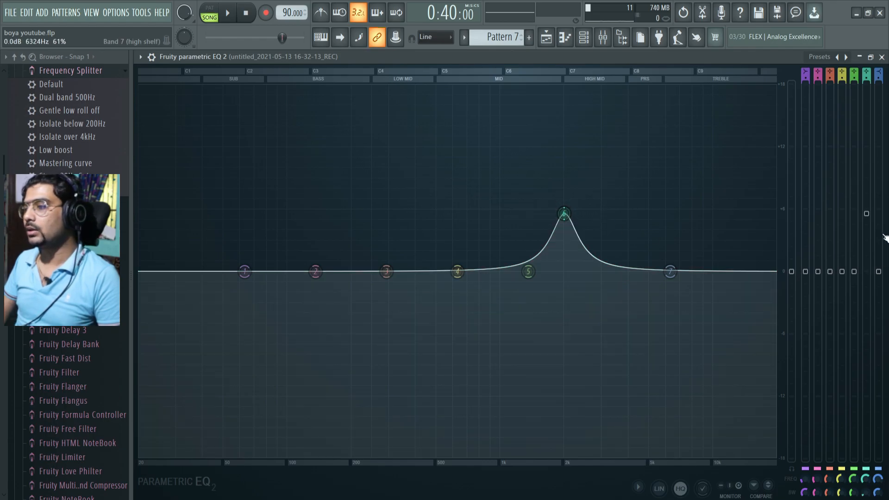
{"action": "key", "text": "space"}
{"action": "left_click_drag", "start_coordinate": [866, 214], "coordinate": [866, 93]}
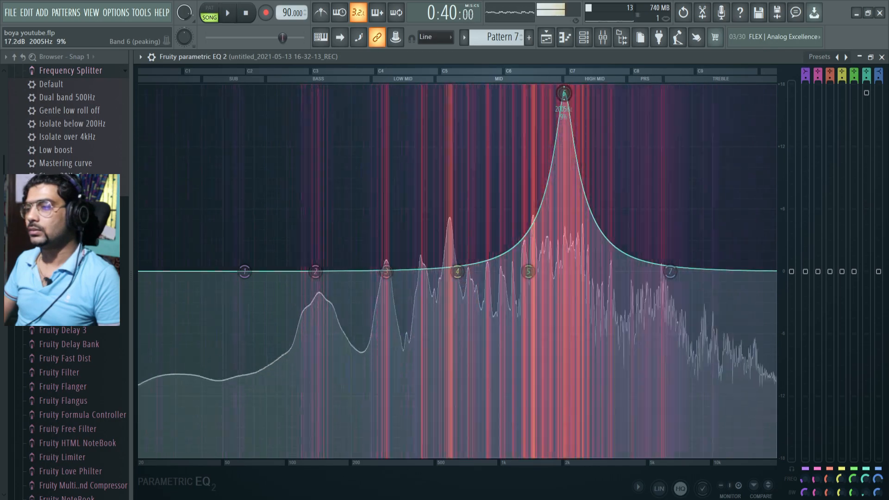
{"action": "key", "text": "space"}
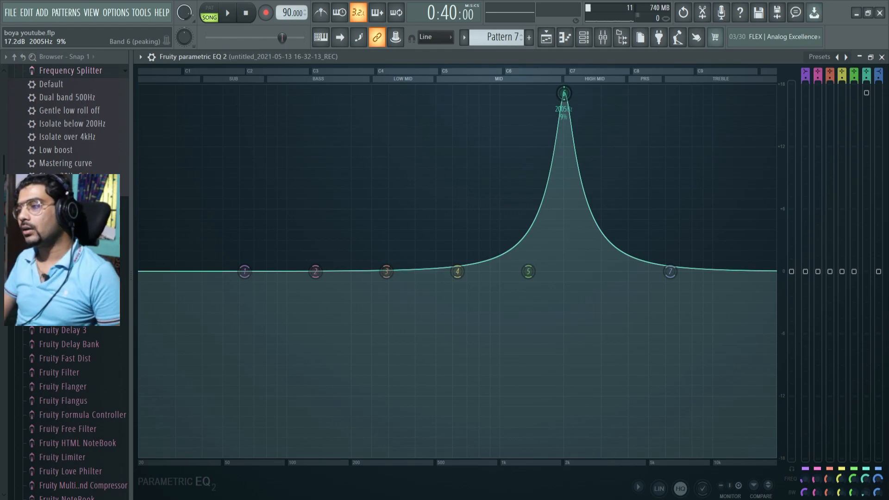
- Lower band 6 through 13.7 dB to a cut of about 4 dB while auditioning the vocal
{"action": "left_click_drag", "start_coordinate": [866, 93], "coordinate": [865, 128]}
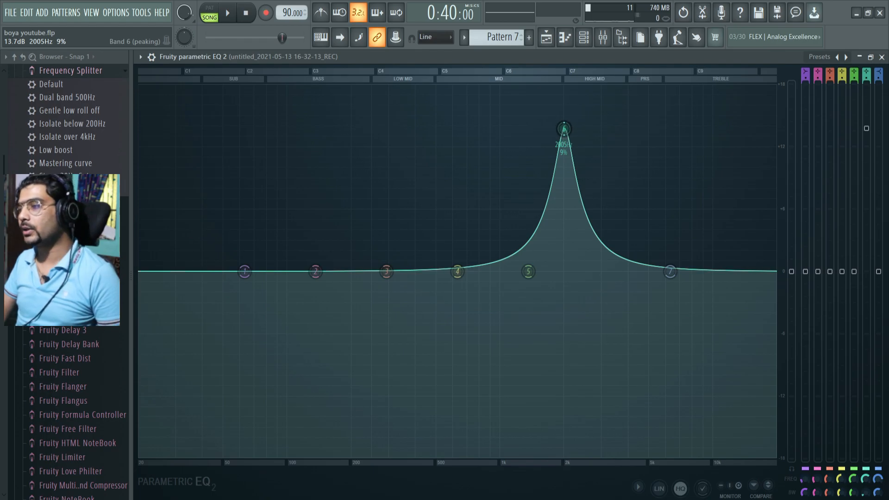
{"action": "key", "text": "space"}
{"action": "left_click_drag", "start_coordinate": [866, 128], "coordinate": [866, 313]}
{"action": "key", "text": "space"}
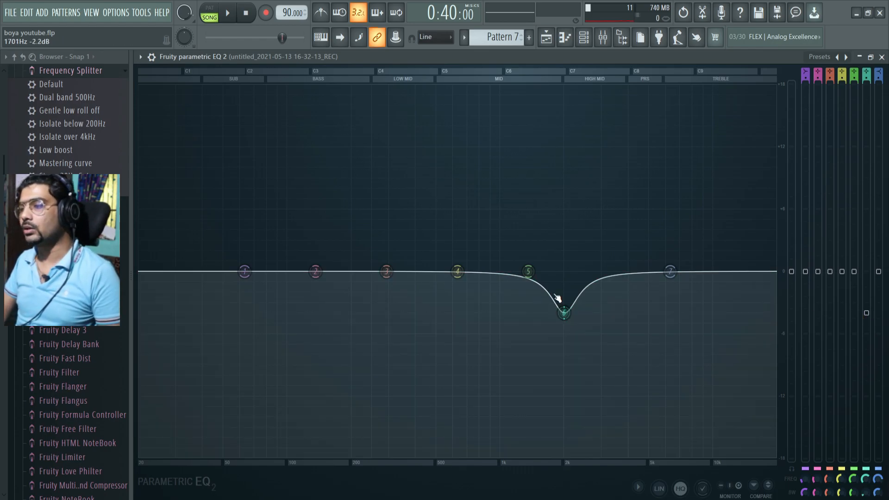
- Close the EQ and load Fruity Parametric EQ 2 in effect slot 5, replacing the mistakenly added Fruity Parametric EQ
{"action": "left_click", "coordinate": [882, 57]}
{"action": "left_click", "coordinate": [805, 165]}
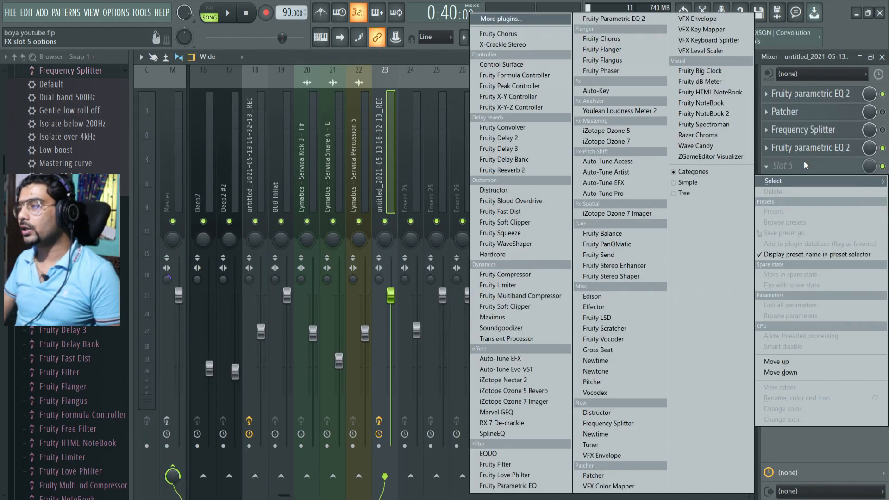
{"action": "left_click", "coordinate": [549, 487]}
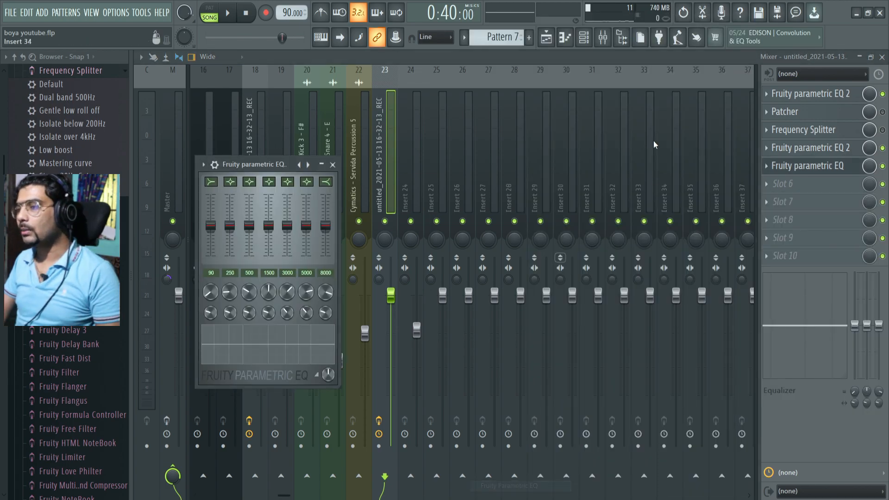
{"action": "left_click", "coordinate": [764, 167]}
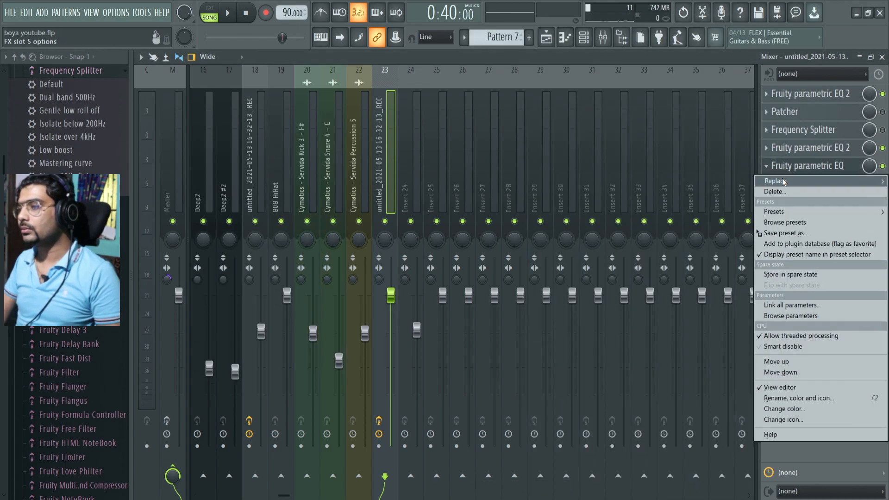
{"action": "mouse_move", "coordinate": [774, 180]}
{"action": "left_click", "coordinate": [645, 21]}
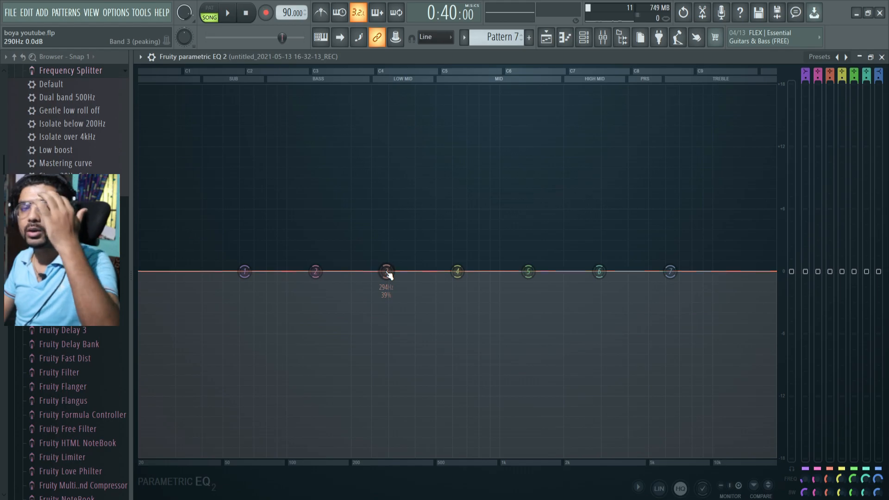
- Move band 3 to 135 Hz as a narrow 17.7 dB boost and audition the vocal's low end
{"action": "key", "text": "space"}
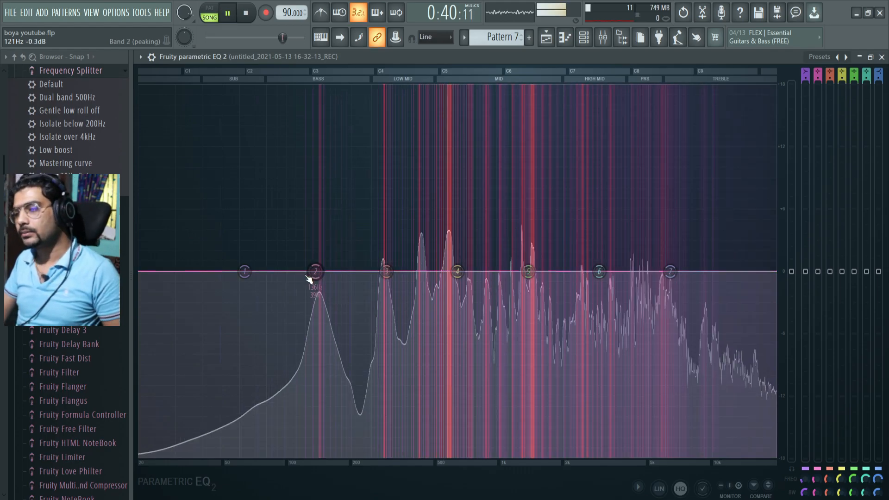
{"action": "left_click_drag", "start_coordinate": [386, 272], "coordinate": [315, 90]}
{"action": "key", "text": "space"}
{"action": "key", "text": "space"}
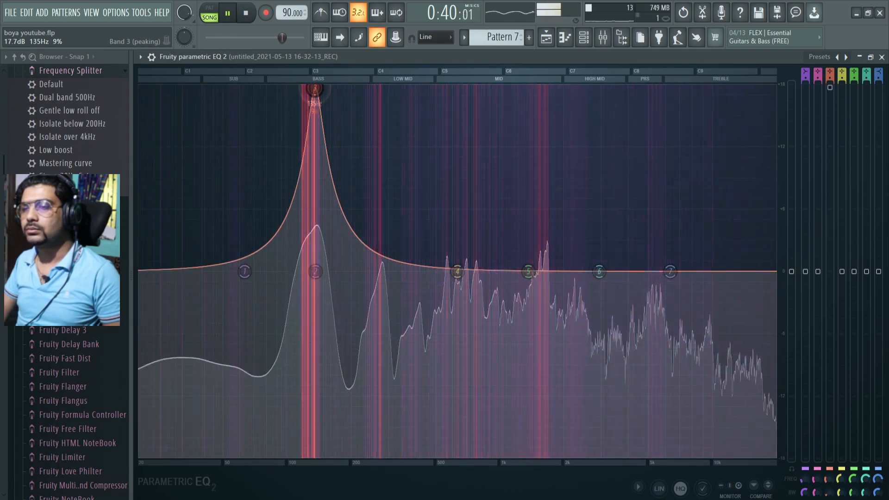
{"action": "key", "text": "space"}
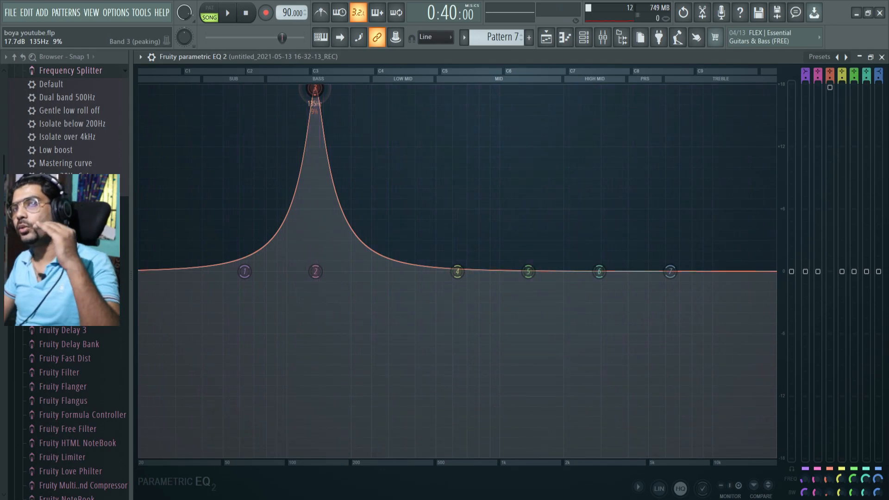
- Shift the band 3 boost to 139 Hz and audition the vocal repeatedly
{"action": "left_click_drag", "start_coordinate": [315, 89], "coordinate": [317, 89]}
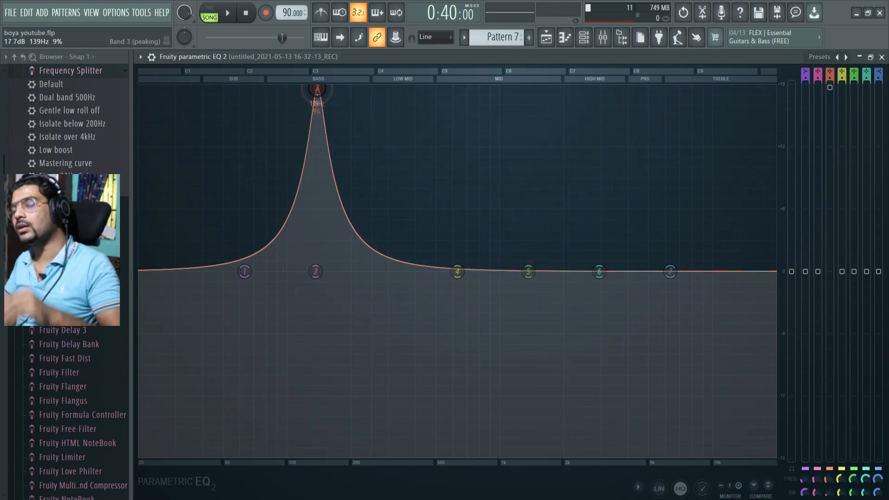
{"action": "key", "text": "space"}
{"action": "key", "text": "space"}
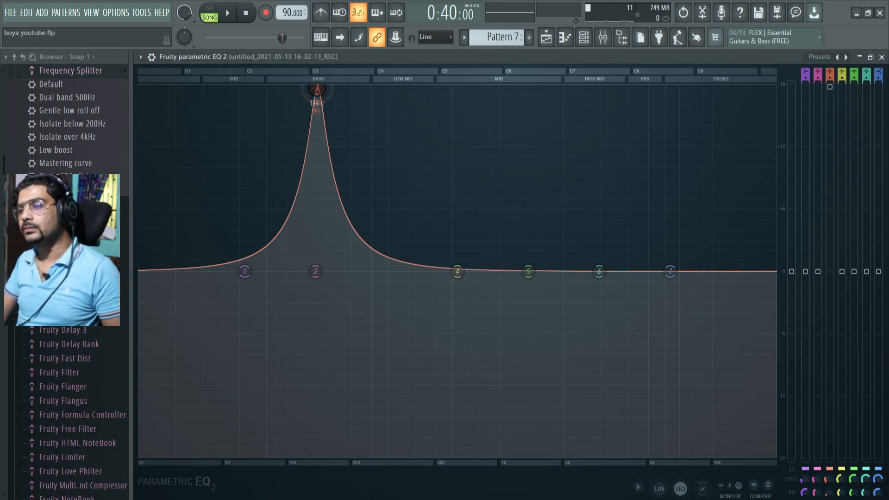
{"action": "key", "text": "space"}
{"action": "key", "text": "space"}
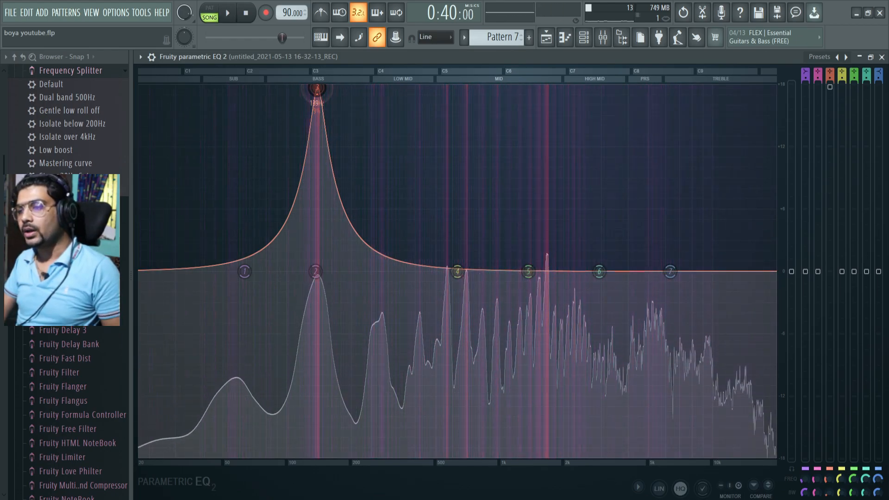
- Turn band 3 into a cut of about 4.5 dB and audition the vocal
{"action": "left_click_drag", "start_coordinate": [317, 88], "coordinate": [316, 319]}
{"action": "key", "text": "space"}
{"action": "key", "text": "space"}
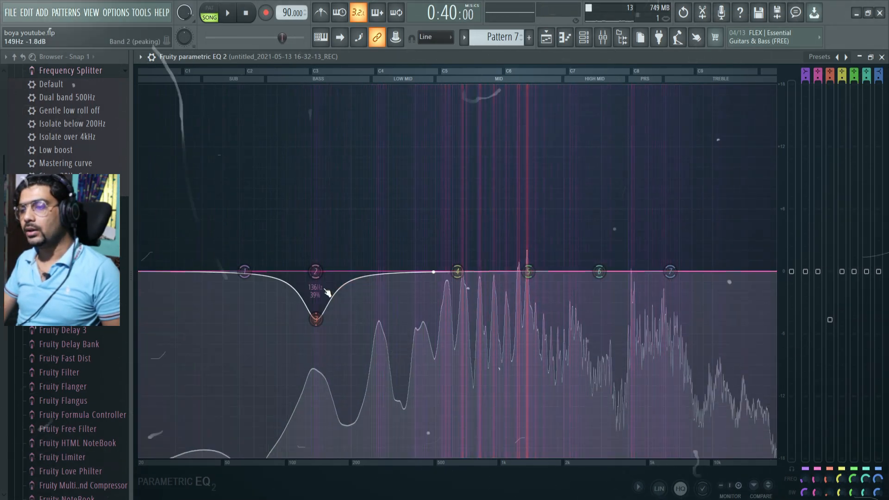
- Boost band 2 narrowly to 16.7 dB at 282 Hz, audition it, and turn it into a cut of about 4 dB
{"action": "left_click_drag", "start_coordinate": [315, 271], "coordinate": [383, 97]}
{"action": "key", "text": "space"}
{"action": "scroll", "coordinate": [384, 98], "scroll_direction": "down", "scroll_amount": 4}
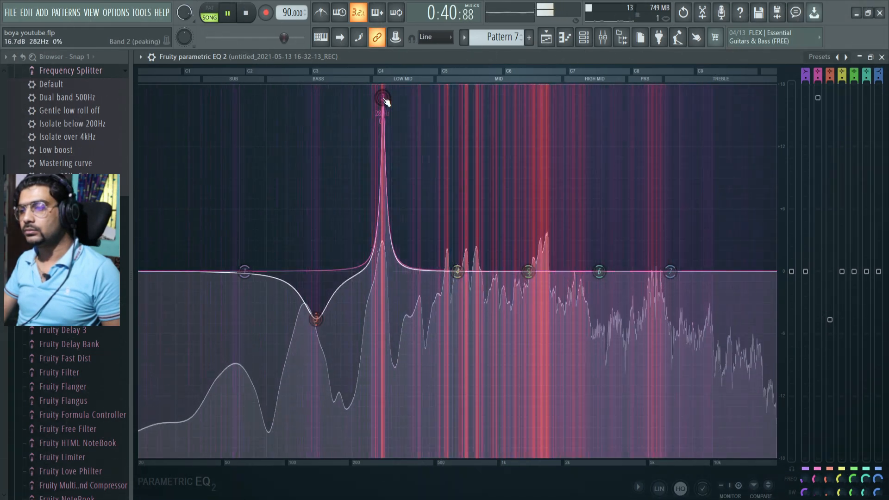
{"action": "left_click_drag", "start_coordinate": [818, 98], "coordinate": [817, 310]}
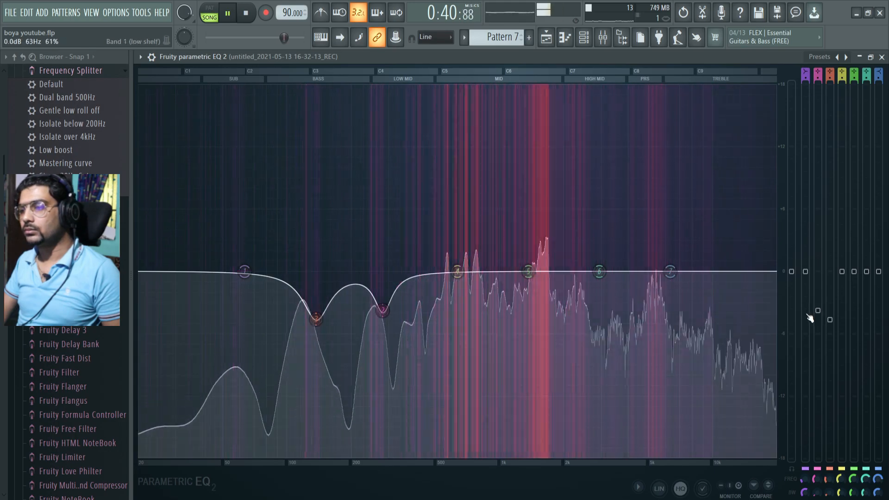
{"action": "key", "text": "space"}
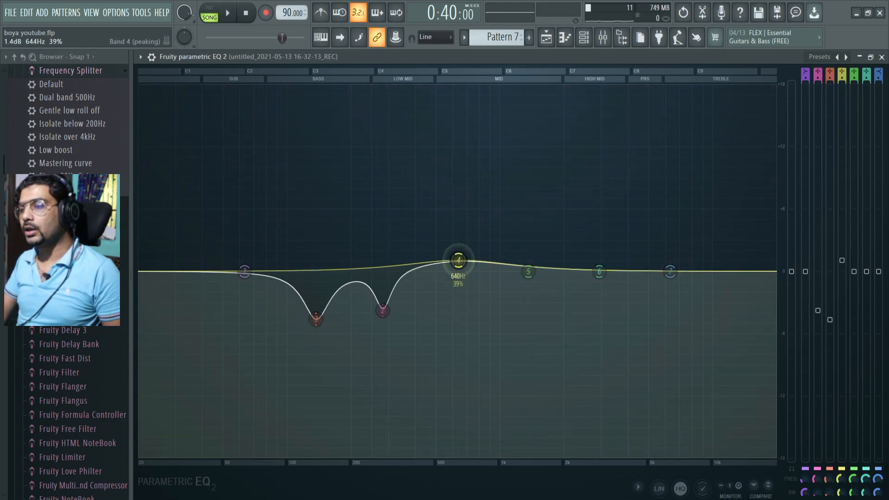
- Boost band 4 narrowly to 10.8 dB at 660 Hz and turn it into a cut of about 3 dB
{"action": "left_click_drag", "start_coordinate": [461, 235], "coordinate": [460, 160]}
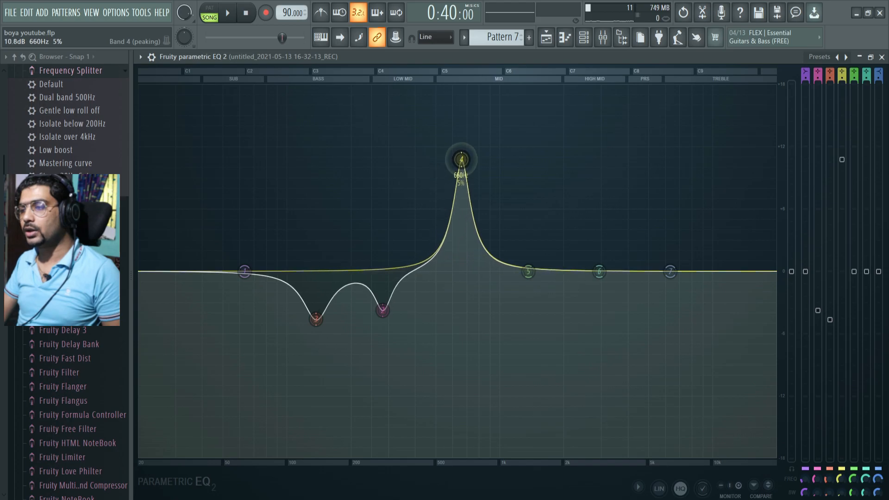
{"action": "left_click_drag", "start_coordinate": [839, 159], "coordinate": [838, 239]}
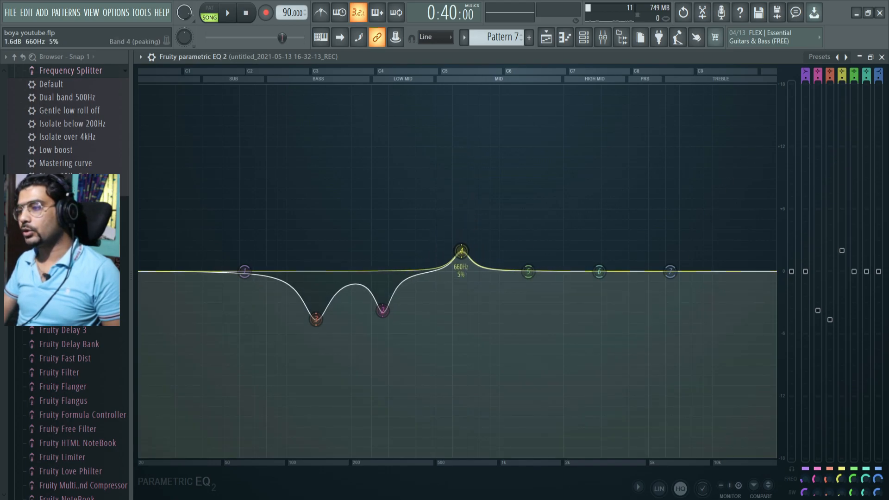
{"action": "left_click_drag", "start_coordinate": [842, 297], "coordinate": [841, 301]}
- Boost band 5 narrowly to about 6.7 dB near 1350 Hz, turn it into a cut of about 2.6 dB, and audition the vocal
{"action": "left_click_drag", "start_coordinate": [528, 273], "coordinate": [530, 206]}
{"action": "scroll", "coordinate": [530, 206], "scroll_direction": "up", "scroll_amount": 3}
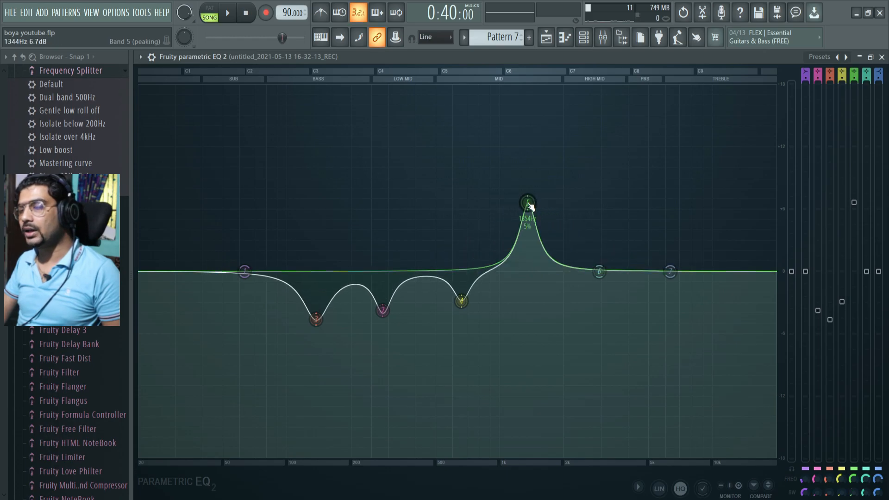
{"action": "left_click_drag", "start_coordinate": [855, 205], "coordinate": [855, 299]}
{"action": "key", "text": "space"}
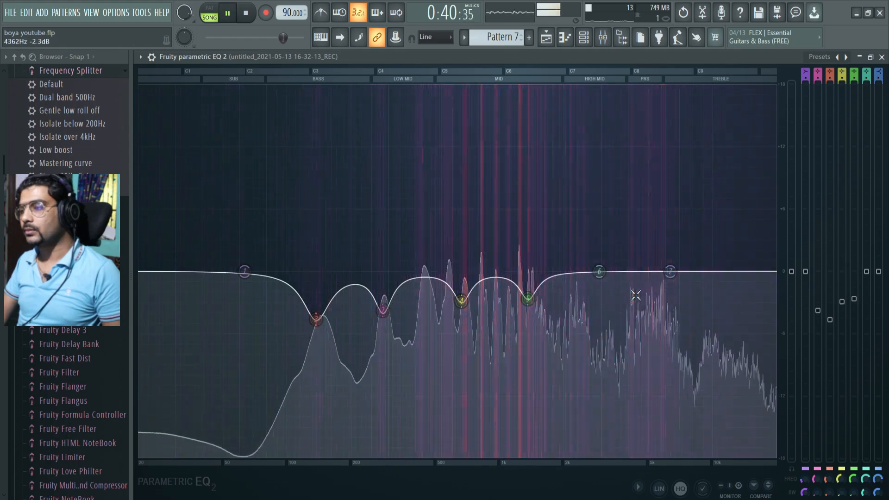
{"action": "key", "text": "space"}
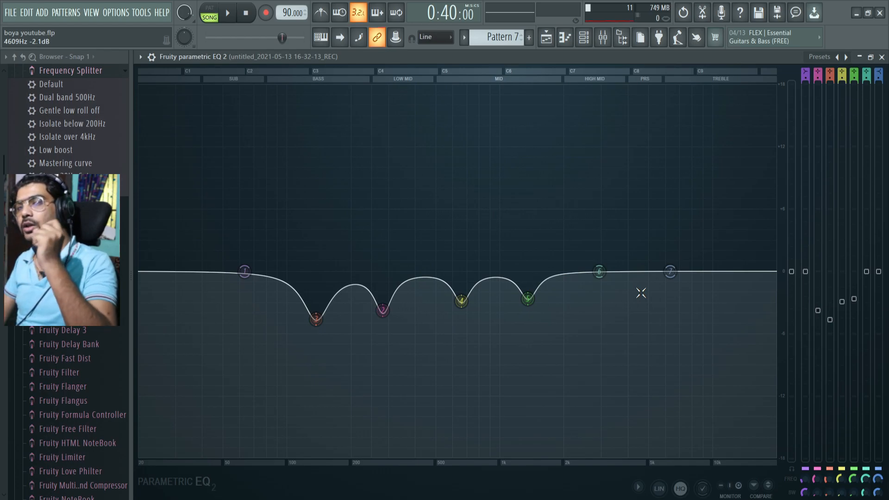
- Change band 7 to a low pass, raise its cutoff to about 10 kHz while auditioning the vocal, and close the EQ
{"action": "right_click", "coordinate": [671, 274]}
{"action": "mouse_move", "coordinate": [687, 301]}
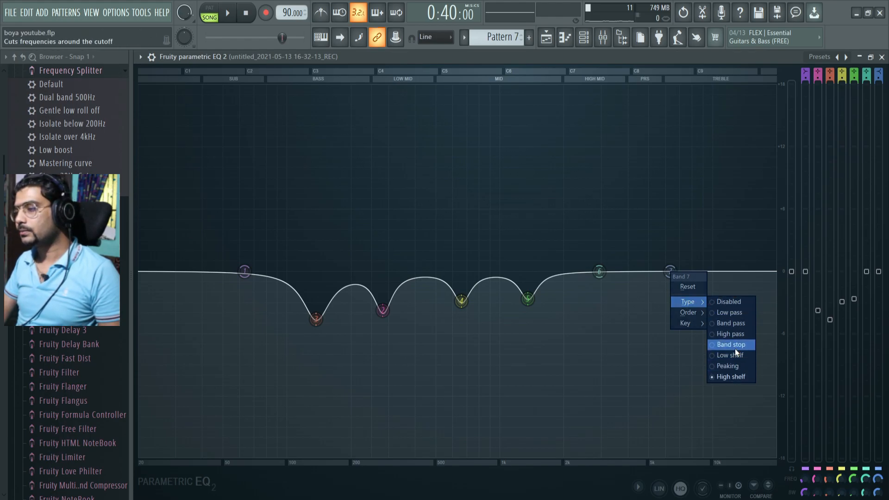
{"action": "left_click", "coordinate": [739, 313]}
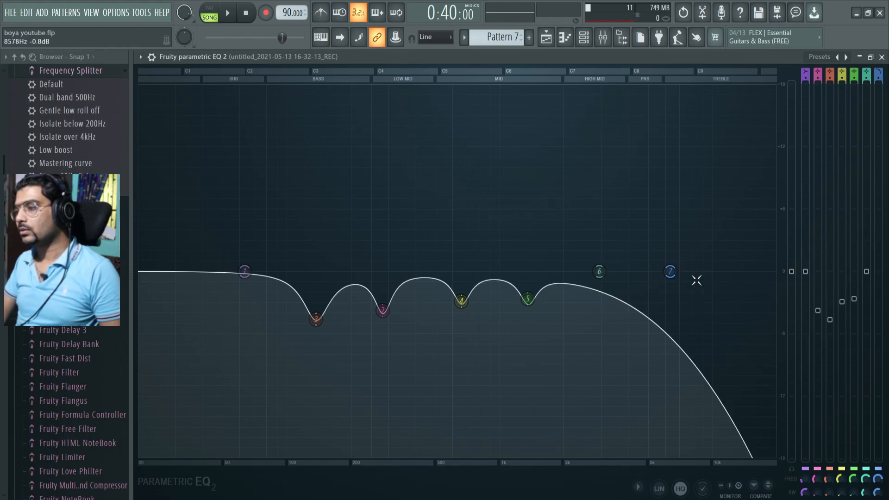
{"action": "key", "text": "space"}
{"action": "left_click_drag", "start_coordinate": [670, 271], "coordinate": [693, 271]}
{"action": "left_click_drag", "start_coordinate": [703, 272], "coordinate": [711, 272]}
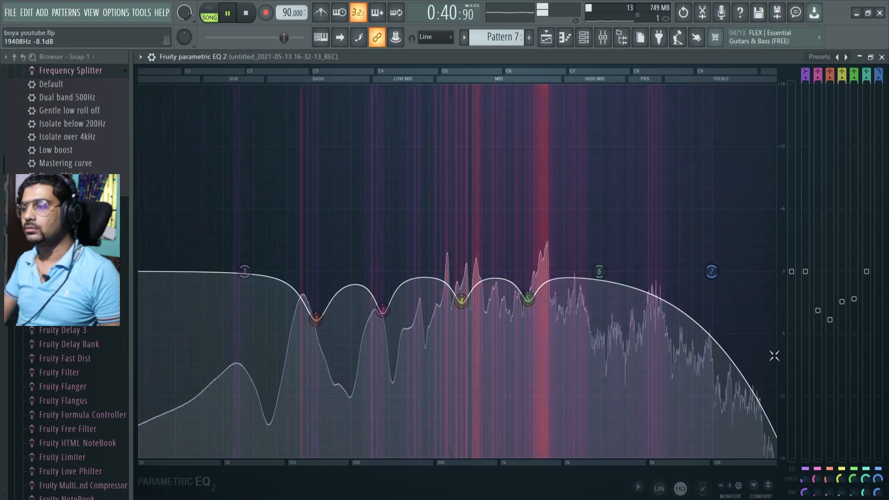
{"action": "key", "text": "space"}
{"action": "left_click", "coordinate": [881, 57]}
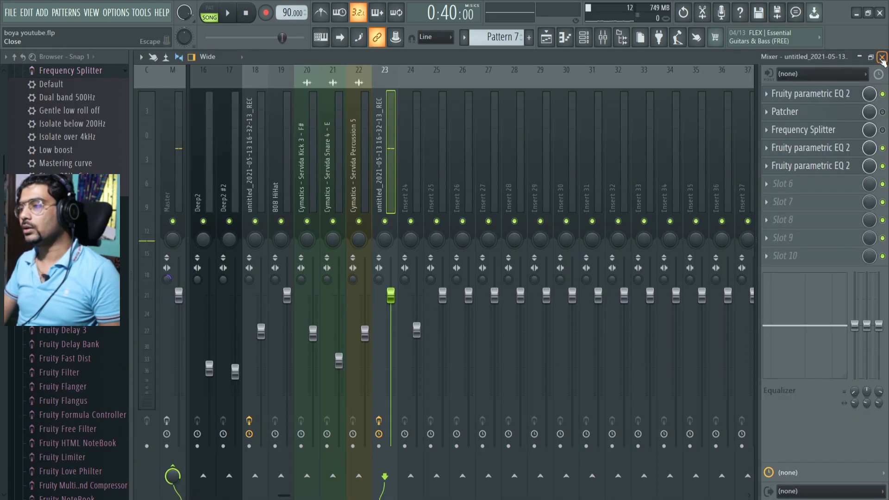
- Audition the vocal briefly and view the Fruity parametric EQ 2 in effect slot 5
{"action": "key", "text": "space"}
{"action": "key", "text": "space"}
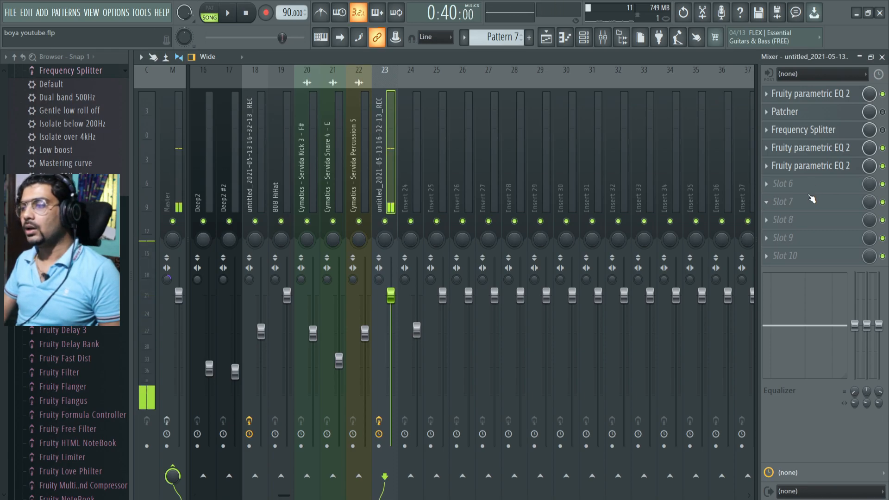
{"action": "left_click", "coordinate": [840, 165]}
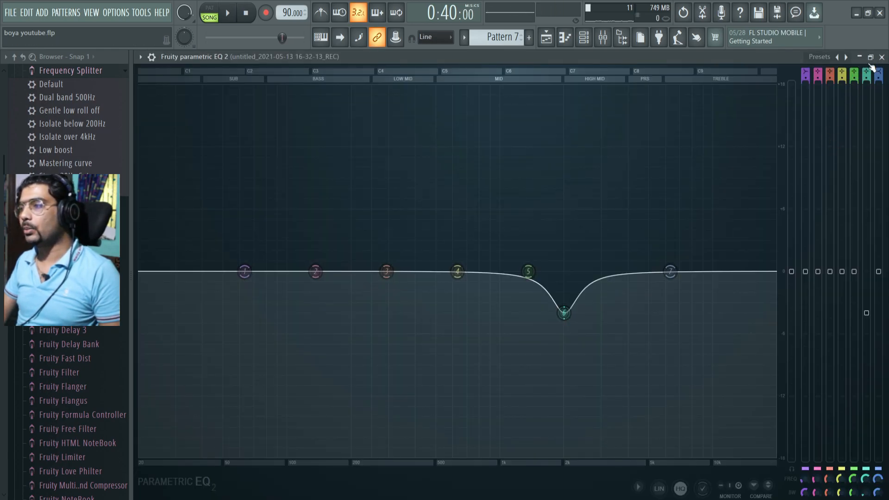
{"action": "left_click", "coordinate": [881, 57]}
- Try cutting the vocal mixer track's equalizer bands 2 and 3 to -3.4 dB and -7.3 dB during playback, resetting both
{"action": "left_click_drag", "start_coordinate": [867, 324], "coordinate": [874, 350]}
{"action": "key", "text": "space"}
{"action": "right_click", "coordinate": [867, 334]}
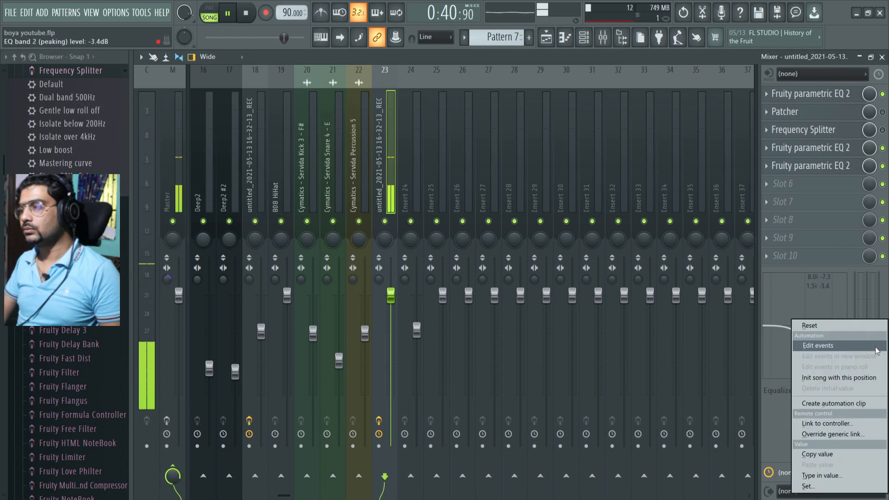
{"action": "left_click", "coordinate": [878, 326]}
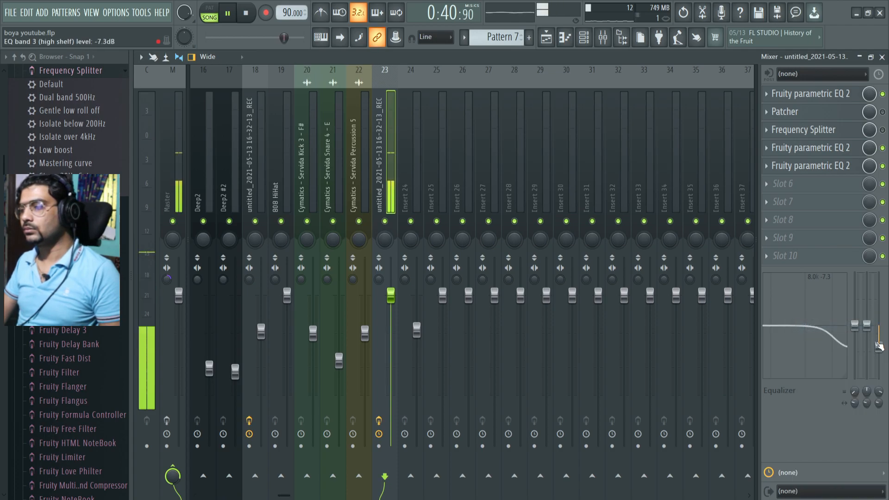
{"action": "mouse_move", "coordinate": [842, 347]}
{"action": "left_mouse_down"}
{"action": "mouse_move", "coordinate": [832, 348]}
{"action": "mouse_move", "coordinate": [849, 344]}
{"action": "left_mouse_up"}
{"action": "right_click", "coordinate": [791, 318]}
{"action": "left_click", "coordinate": [805, 324]}
{"action": "key", "text": "space"}
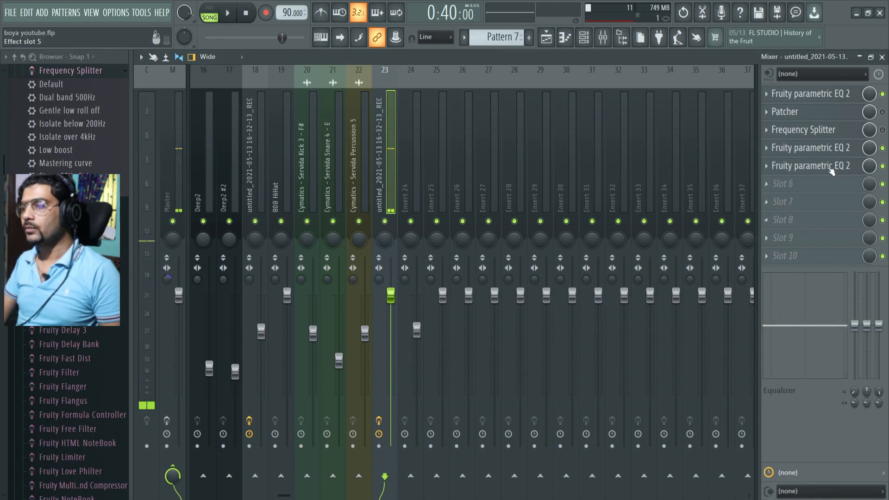
- Load Fruity Parametric EQ into effect slot 6 of the vocal track and replace it with Fruity parametric EQ 2
{"action": "left_click", "coordinate": [814, 183]}
{"action": "left_click", "coordinate": [522, 485]}
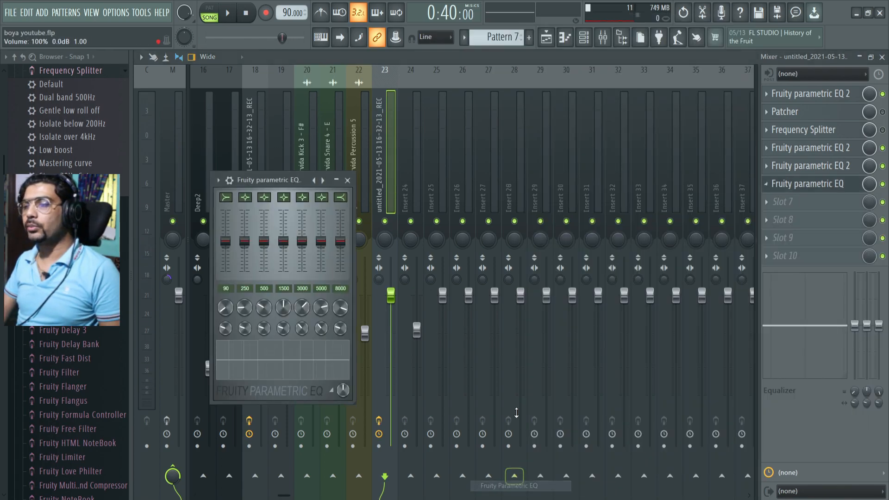
{"action": "left_click", "coordinate": [772, 186]}
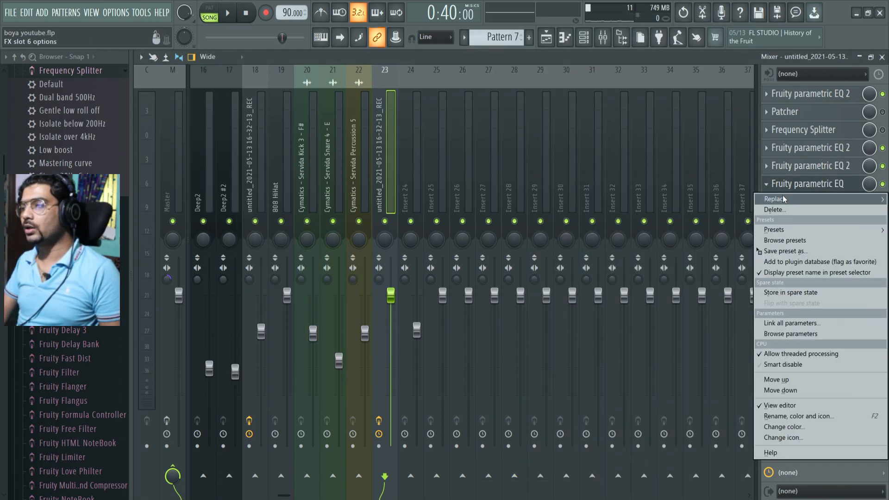
{"action": "mouse_move", "coordinate": [783, 200]}
{"action": "left_click", "coordinate": [595, 149]}
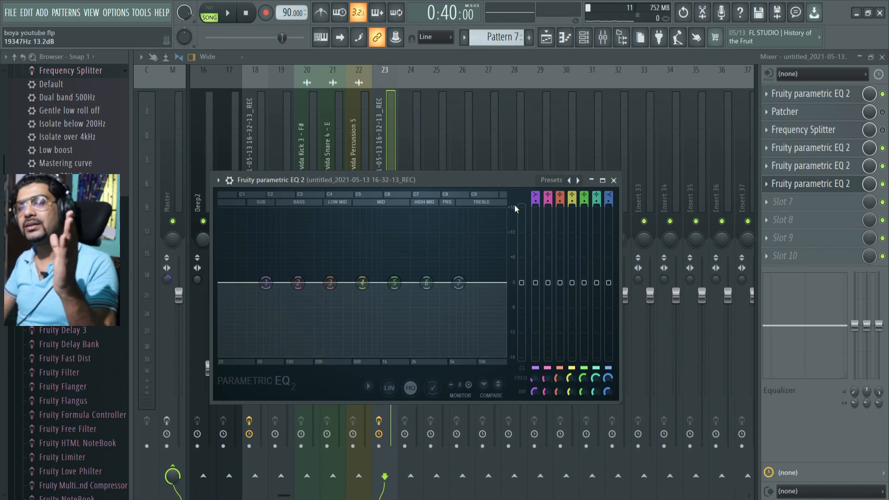
- Step through the new EQ's presets to load "30Hz + 18kHz cut"
{"action": "left_click", "coordinate": [578, 181]}
{"action": "left_click", "coordinate": [578, 180]}
{"action": "left_click", "coordinate": [578, 180]}
{"action": "left_click", "coordinate": [578, 180]}
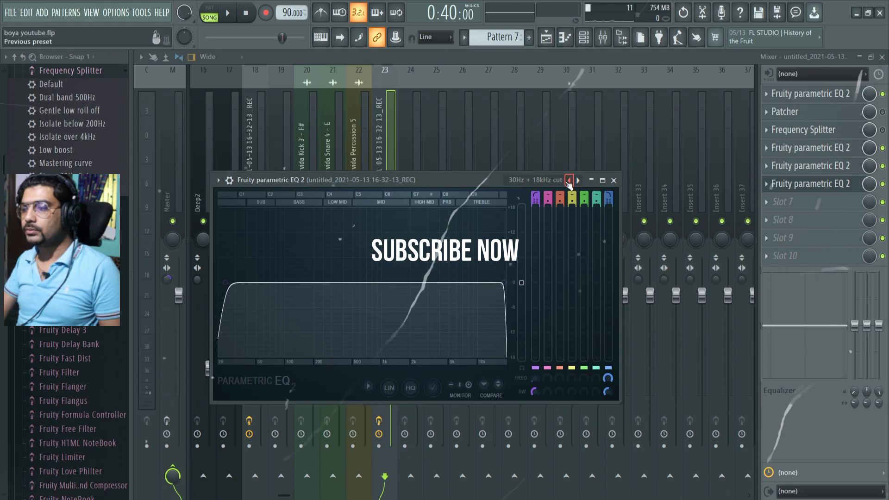
- Raise the band 1 high-pass cutoff to about 35 Hz and point out the band 7 low-pass cutoff
{"action": "left_click_drag", "start_coordinate": [232, 283], "coordinate": [241, 283]}
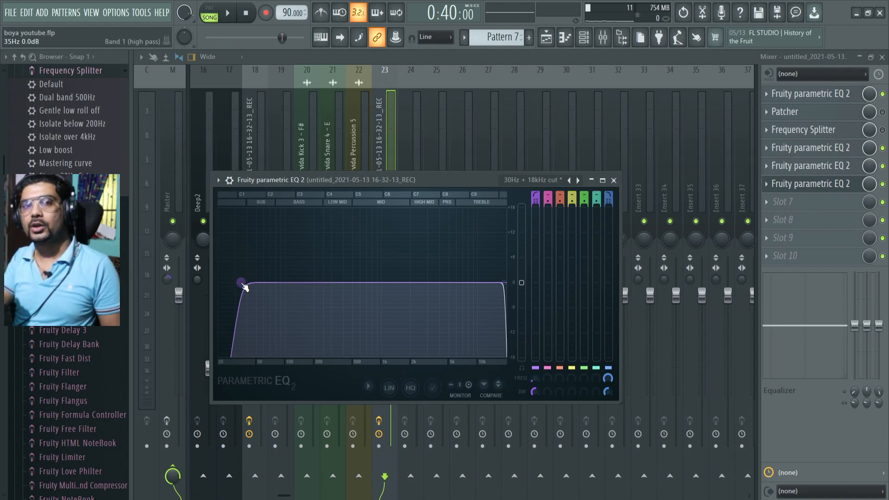
{"action": "left_click_drag", "start_coordinate": [244, 286], "coordinate": [244, 287]}
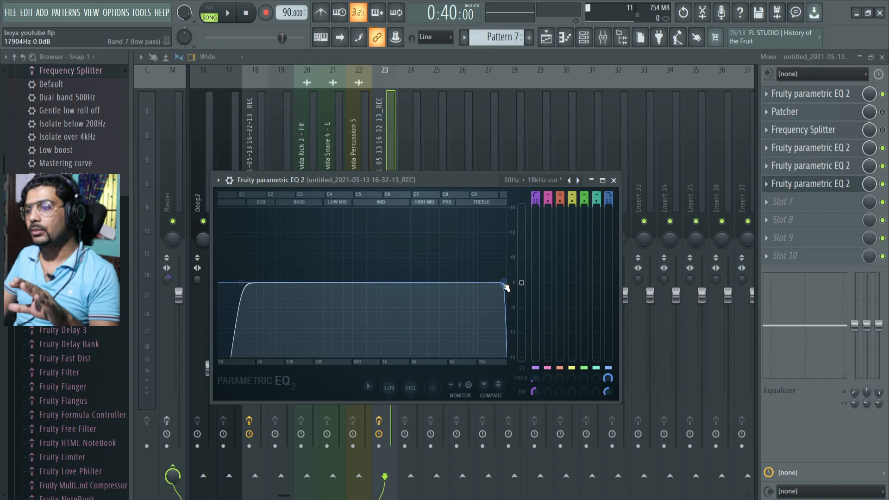
{"action": "left_click_drag", "start_coordinate": [505, 286], "coordinate": [507, 288]}
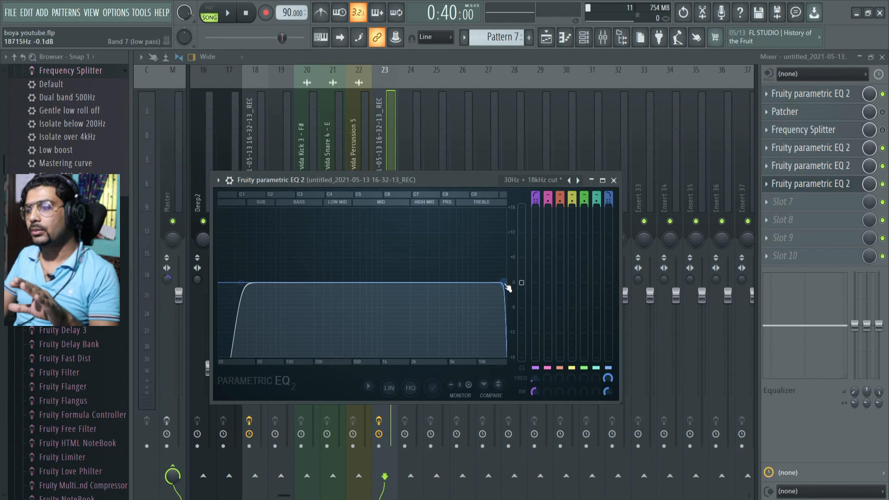